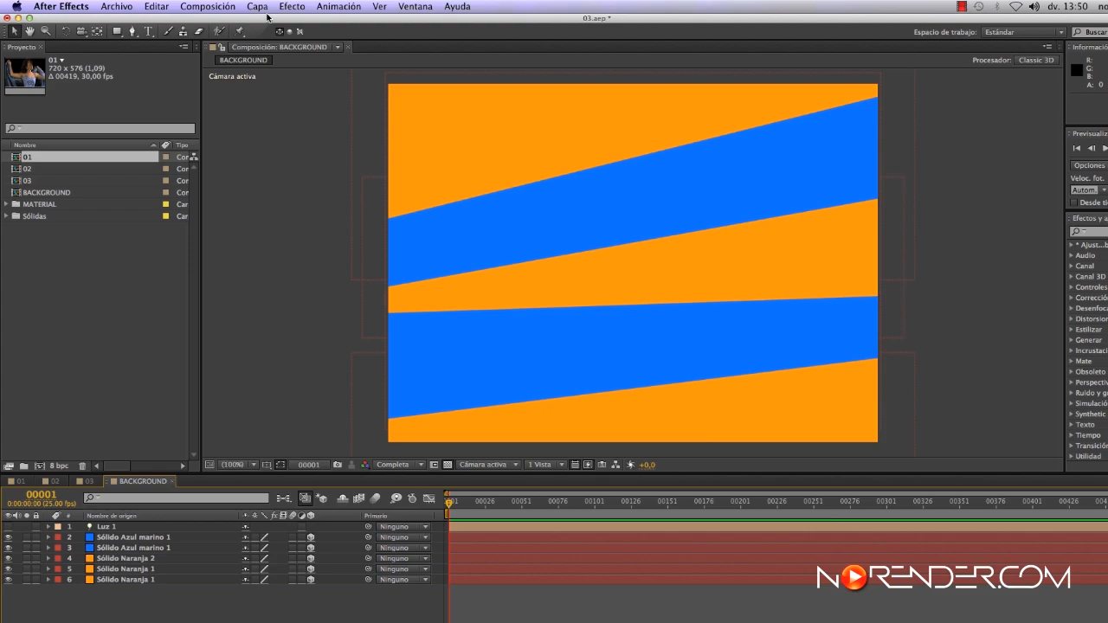
click(260, 6)
mouse_move(262, 22)
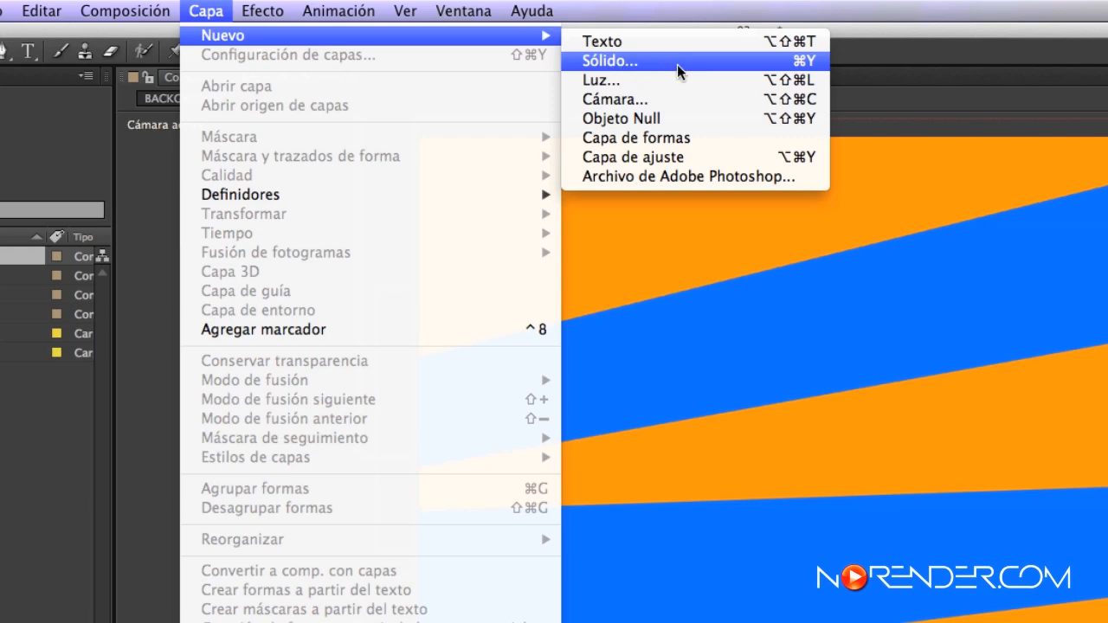
click(677, 64)
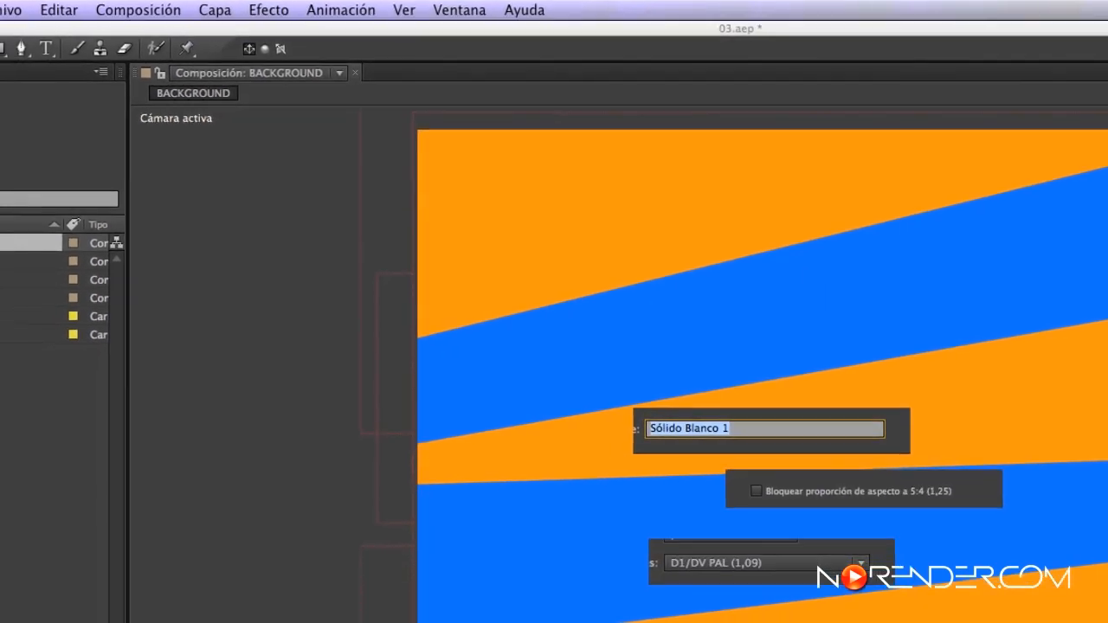
key(Return)
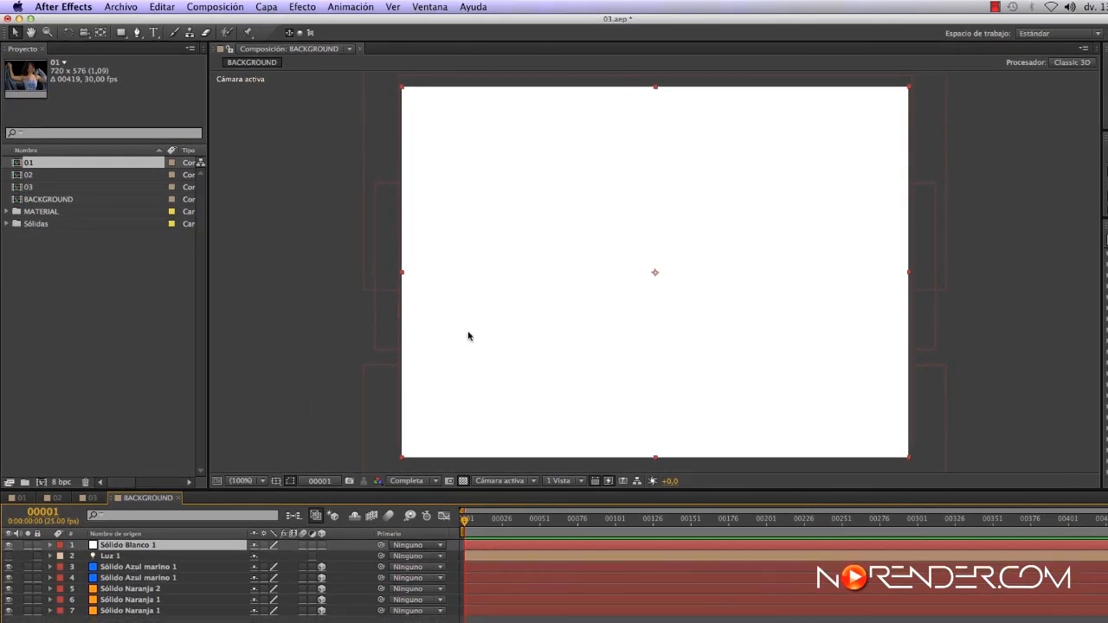
mouse_move(752, 239)
mouse_down()
mouse_move(700, 230)
mouse_move(802, 297)
mouse_move(811, 185)
mouse_move(551, 232)
mouse_move(566, 254)
mouse_move(736, 241)
mouse_up()
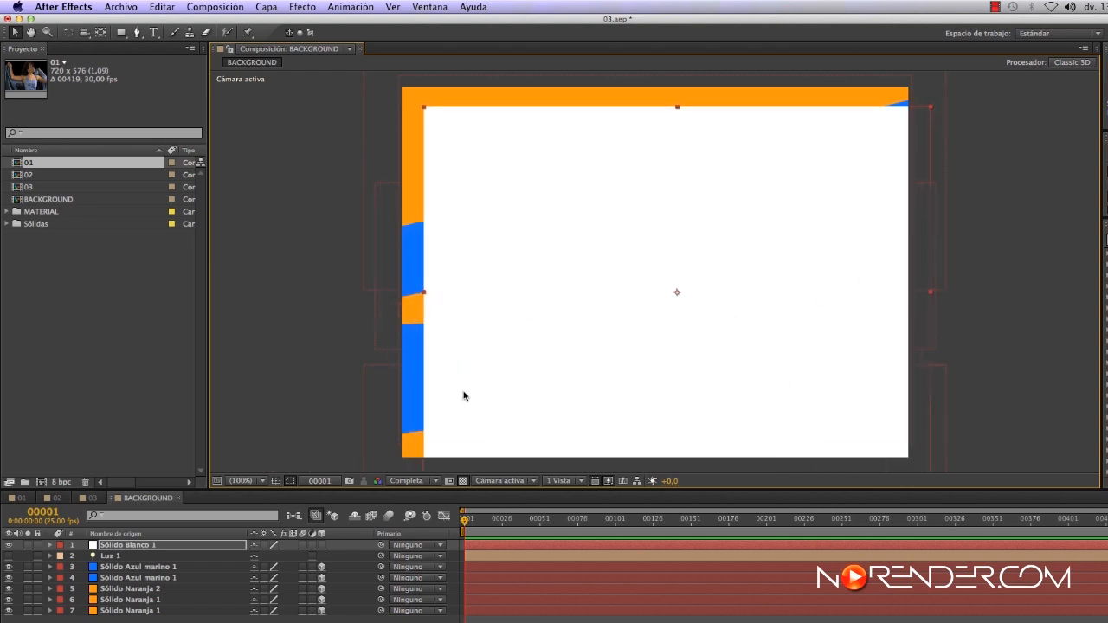
click(165, 546)
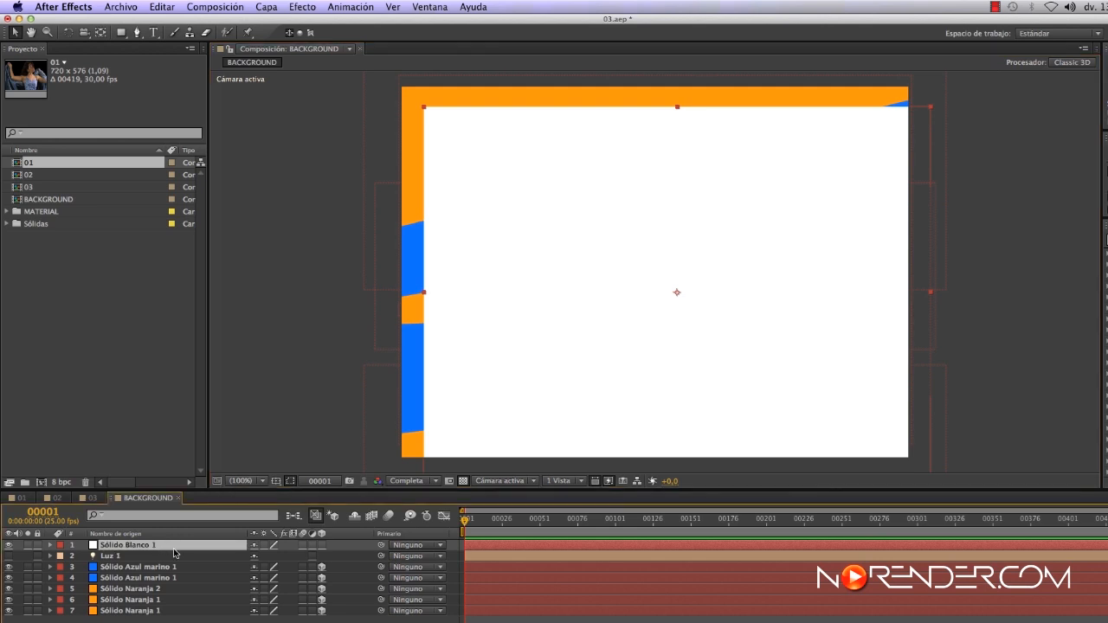
key(Delete)
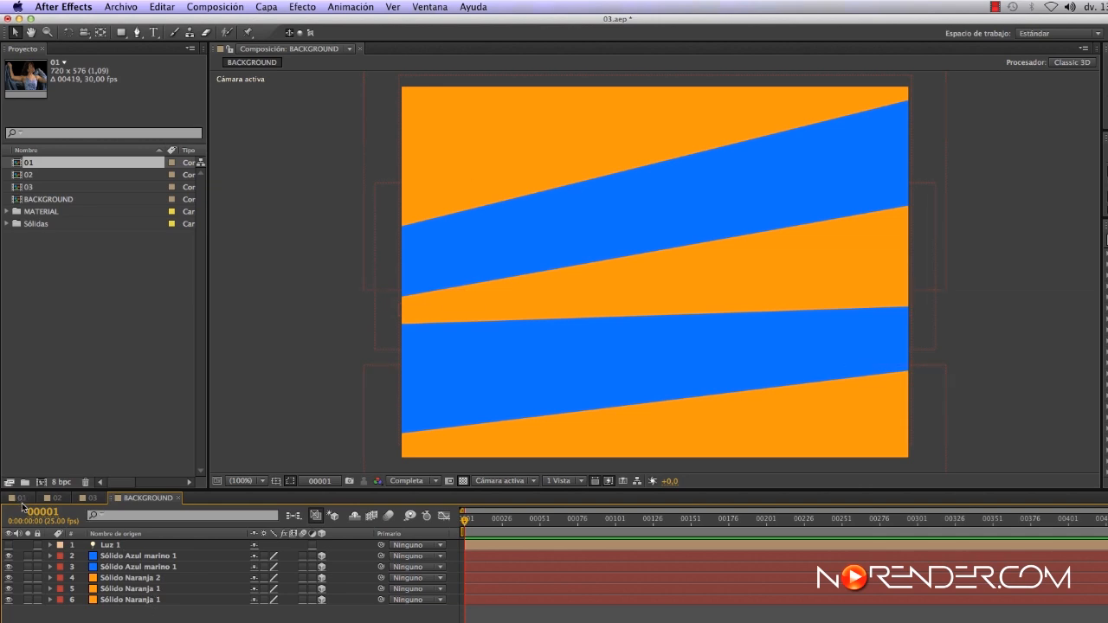
Place the BACKGROUND composition beneath the hcw_godiva_close footage layer in composition 01
click(21, 498)
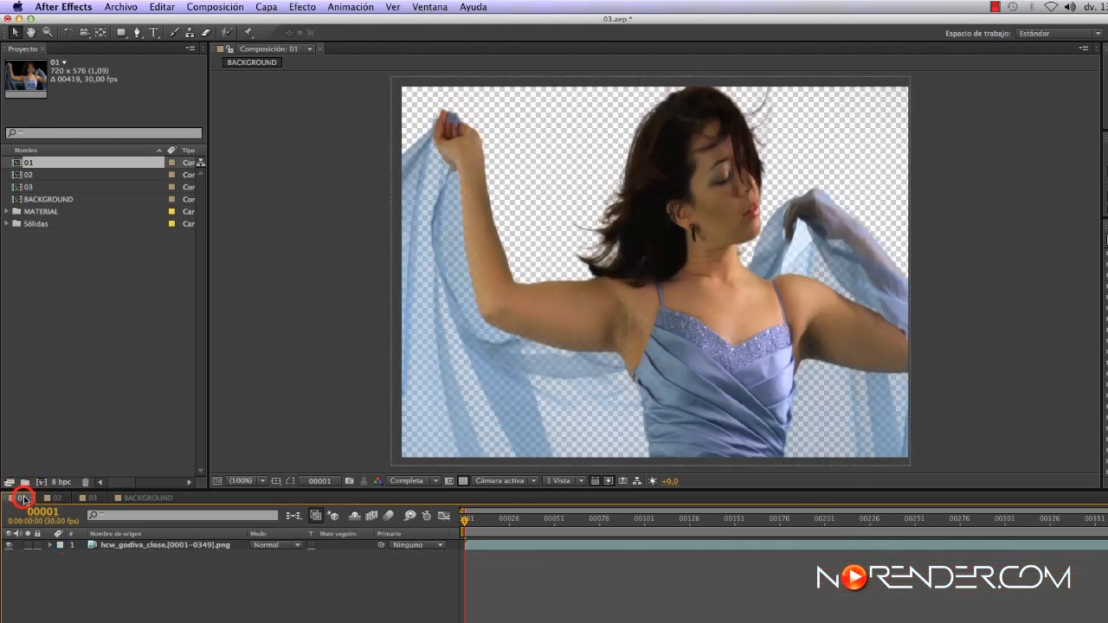
click(58, 499)
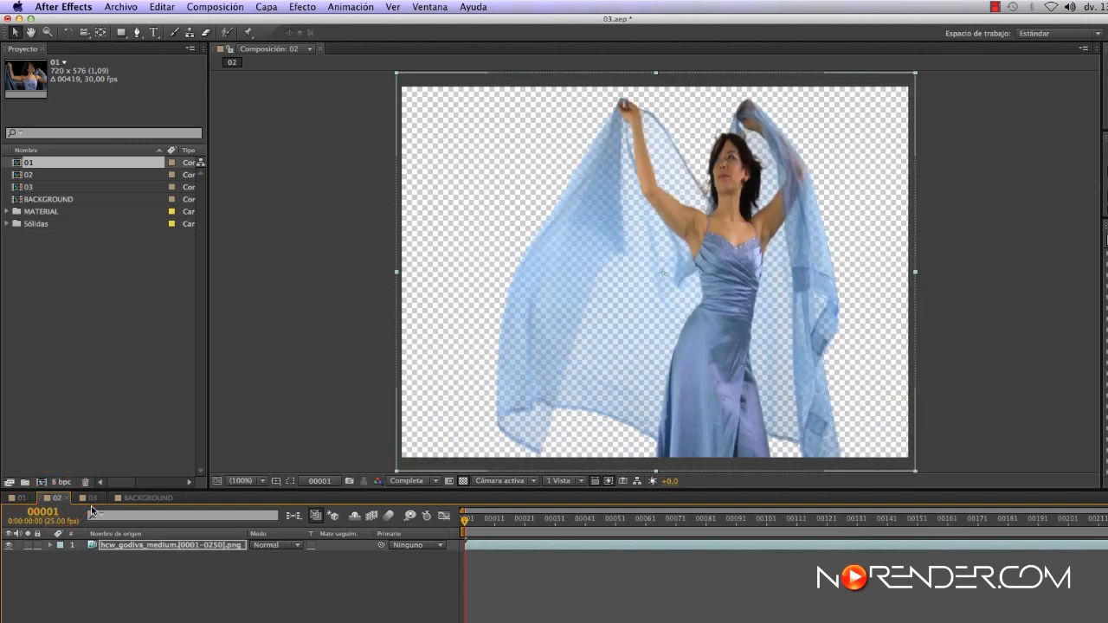
click(96, 499)
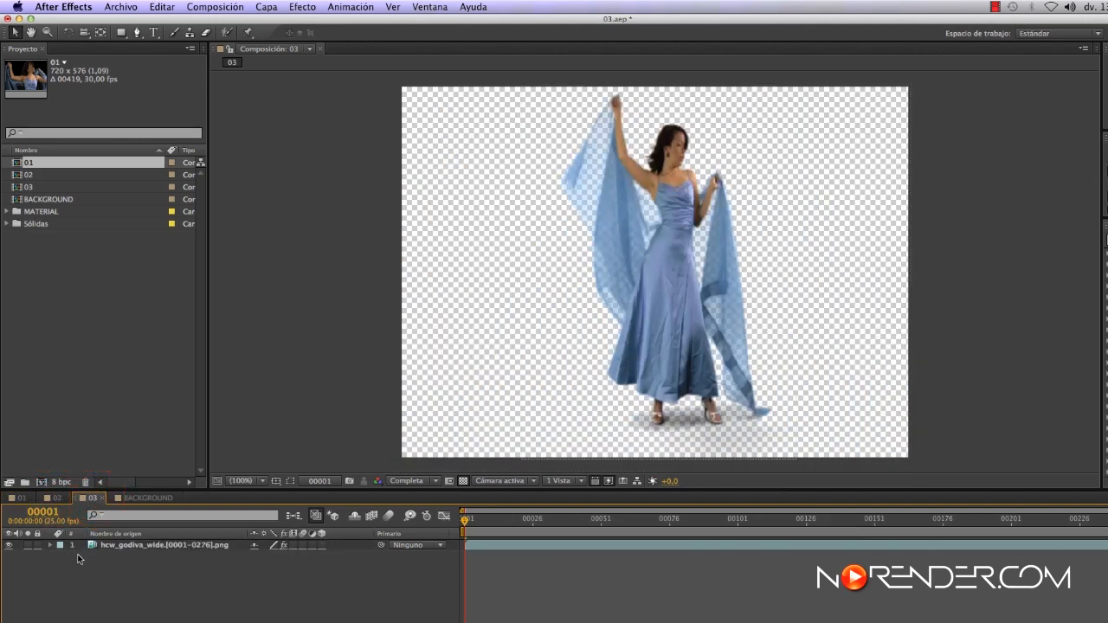
click(22, 499)
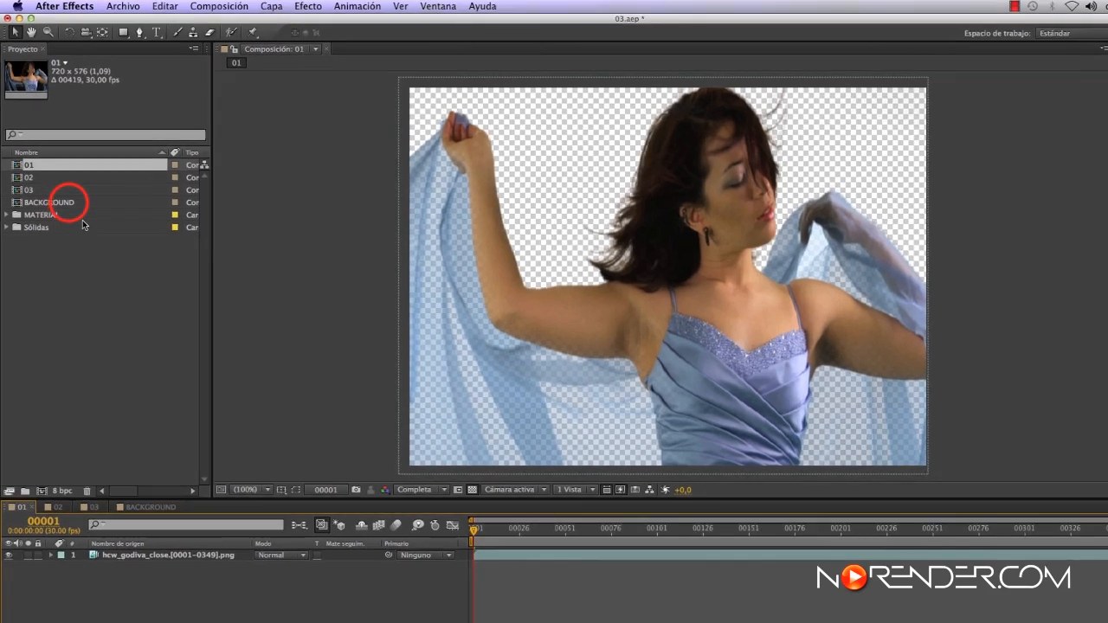
click(43, 199)
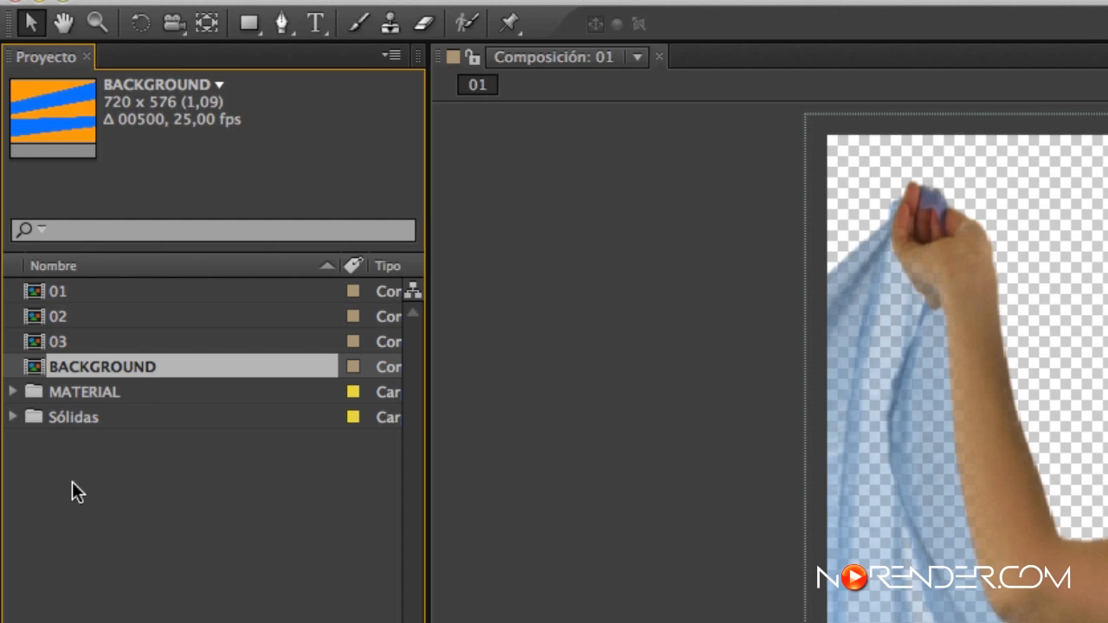
drag(34, 368, 206, 485)
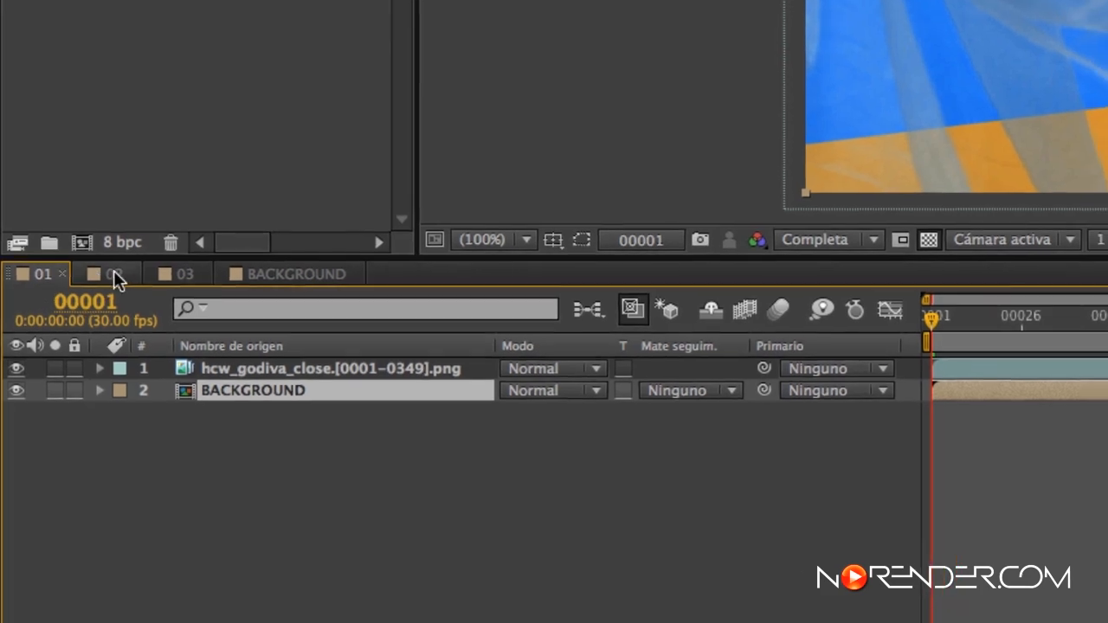
Place the BACKGROUND composition beneath the footage layer in compositions 02 and 03
click(114, 262)
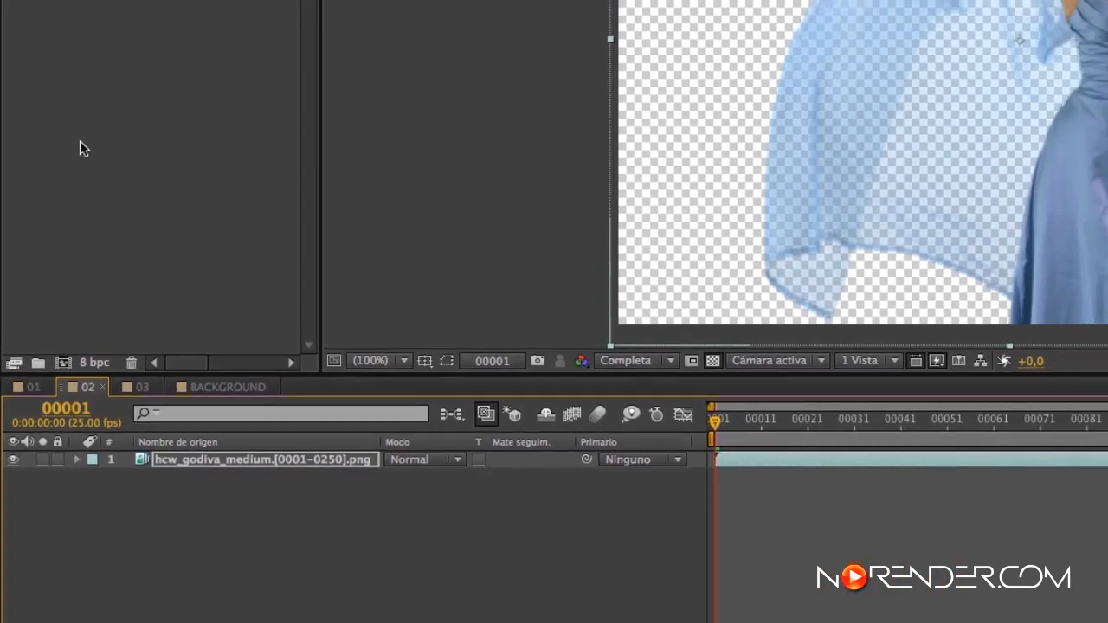
drag(57, 82, 120, 611)
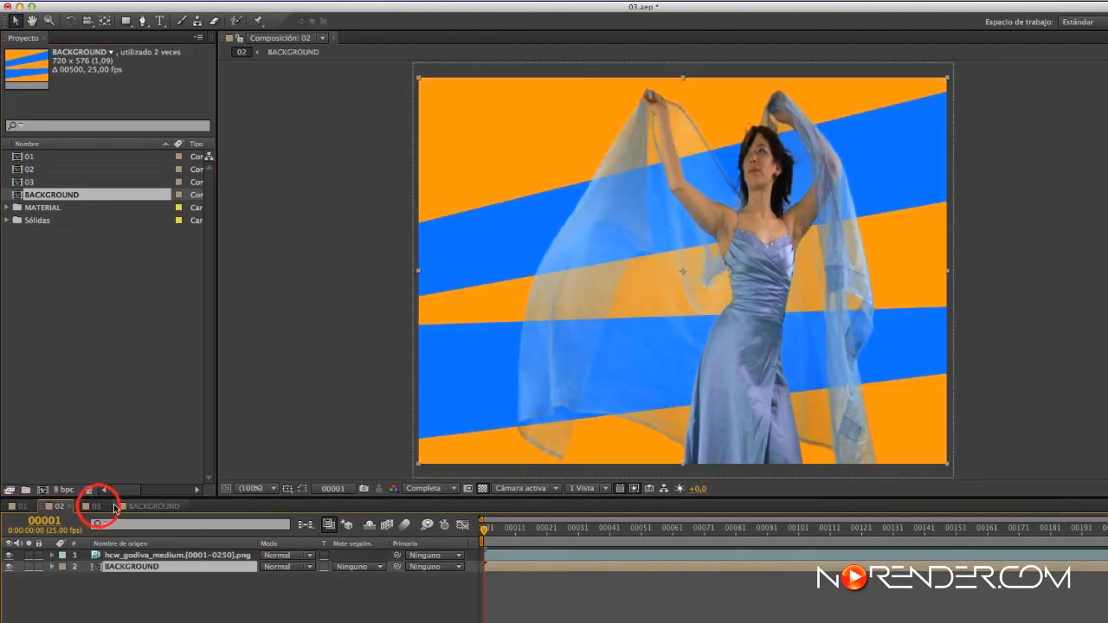
click(95, 506)
drag(58, 184, 134, 610)
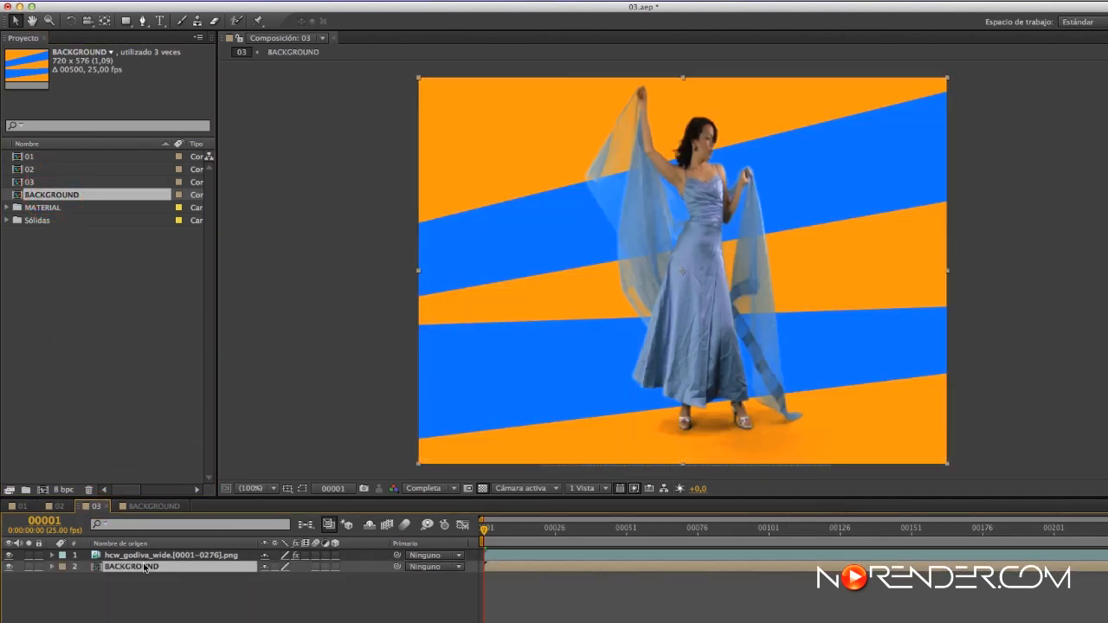
Examine the source BACKGROUND composition and how its nested layer appears in compositions 01, 02 and 03
click(165, 509)
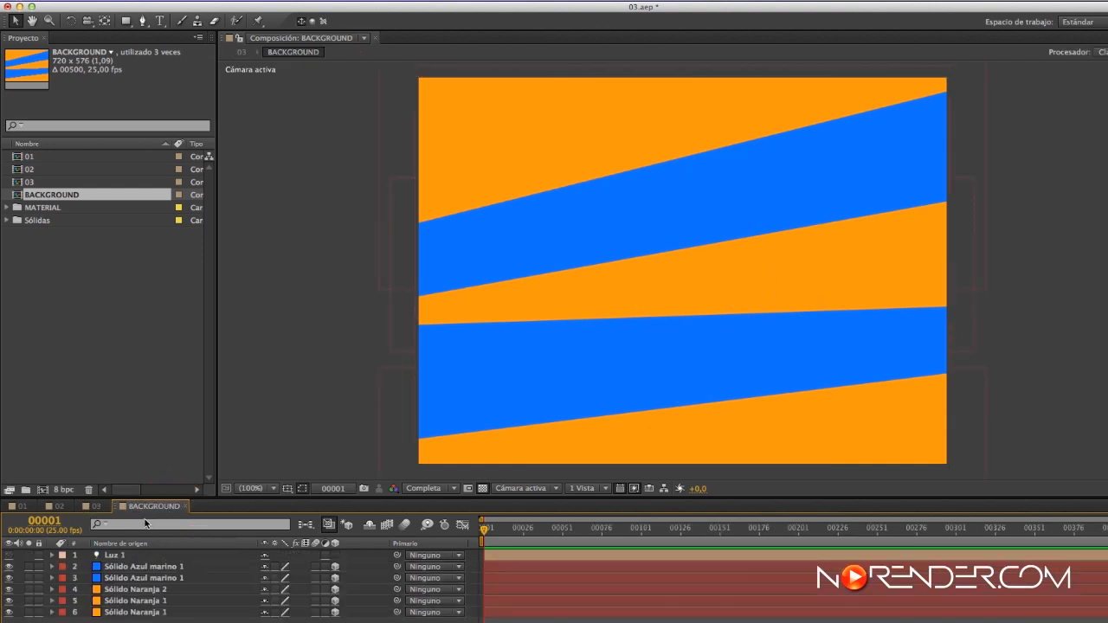
click(18, 507)
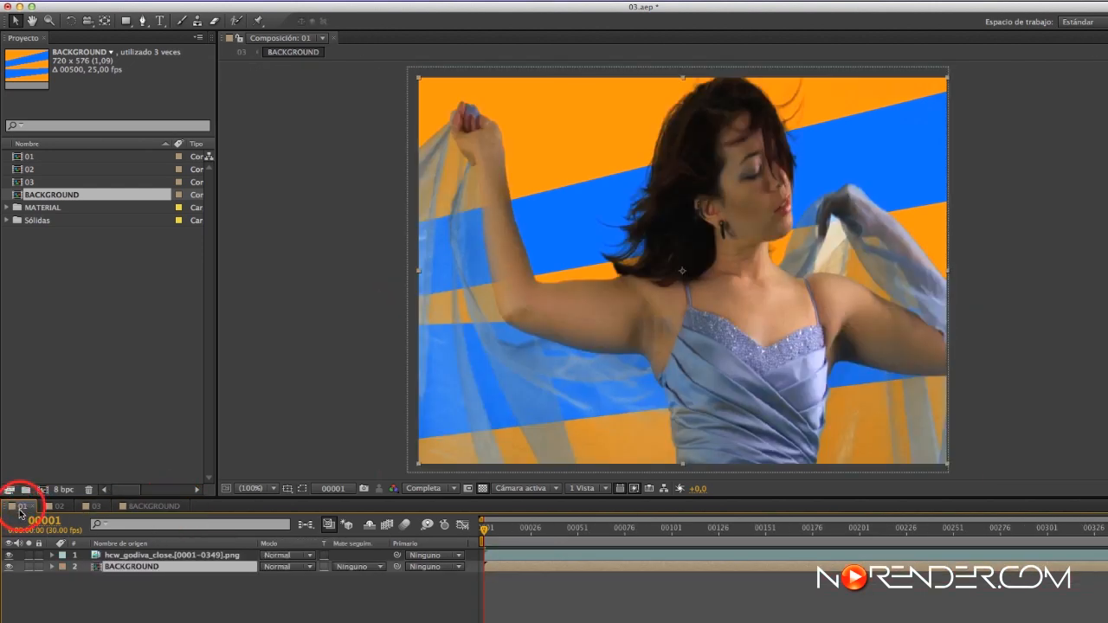
click(113, 593)
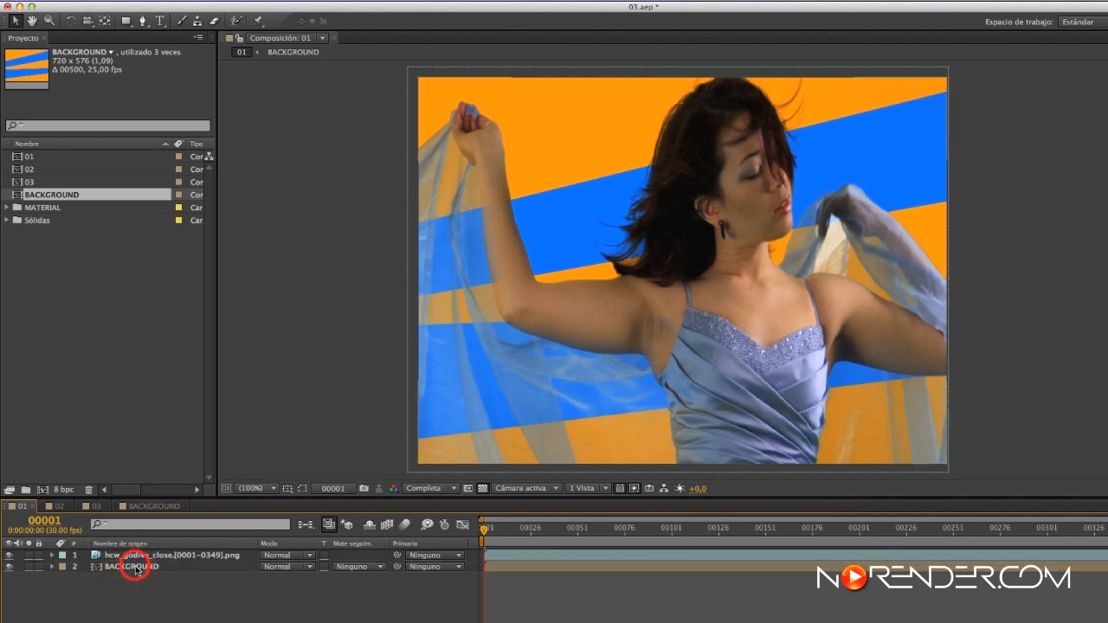
click(134, 567)
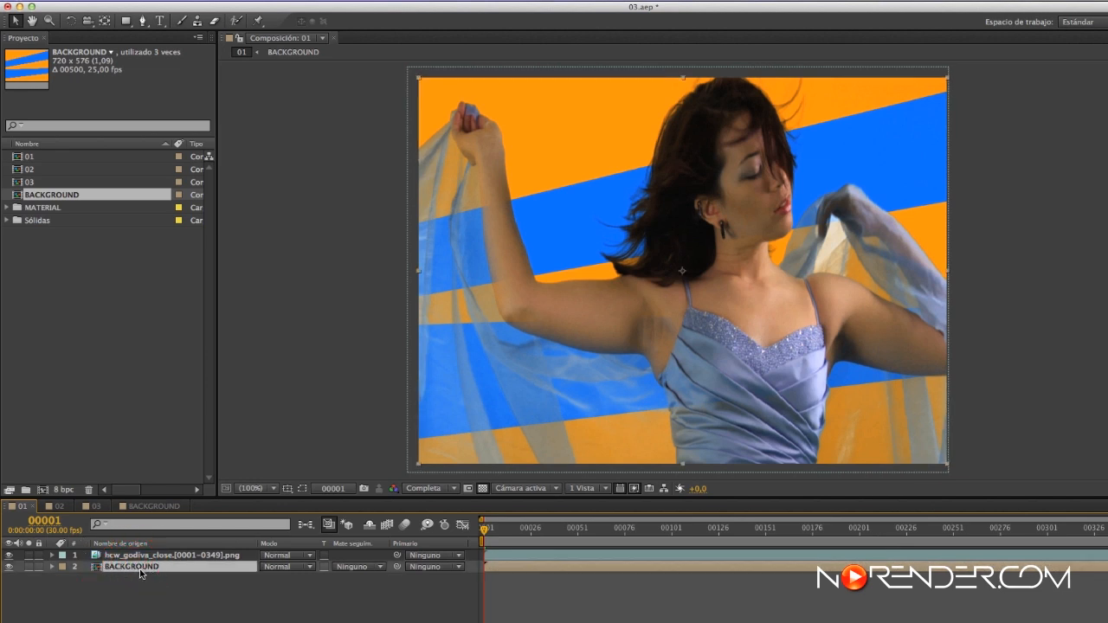
click(59, 507)
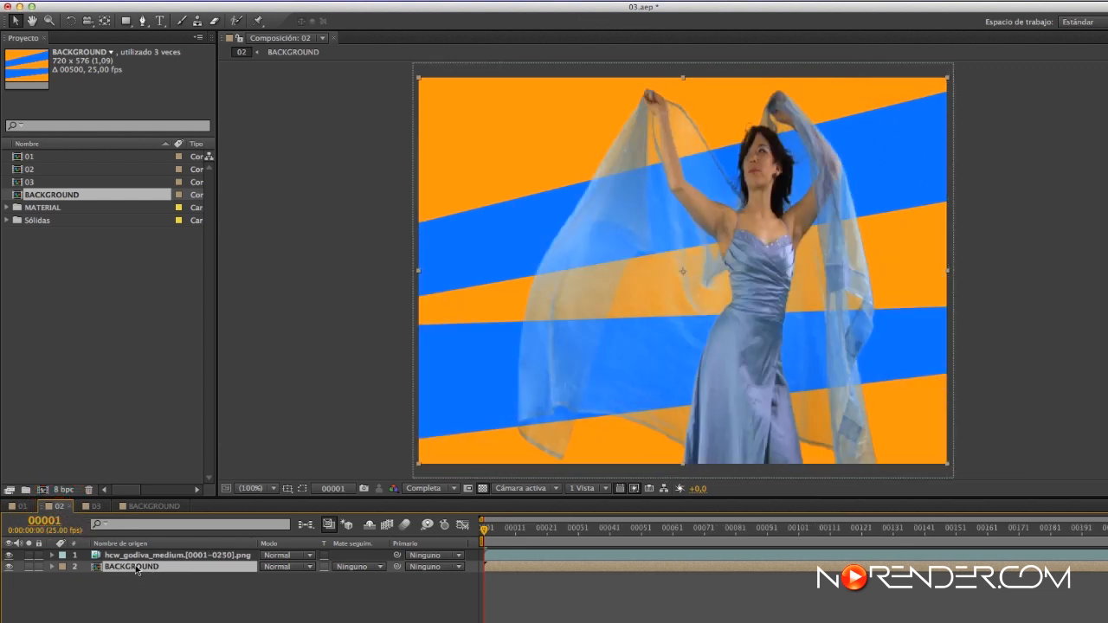
click(93, 506)
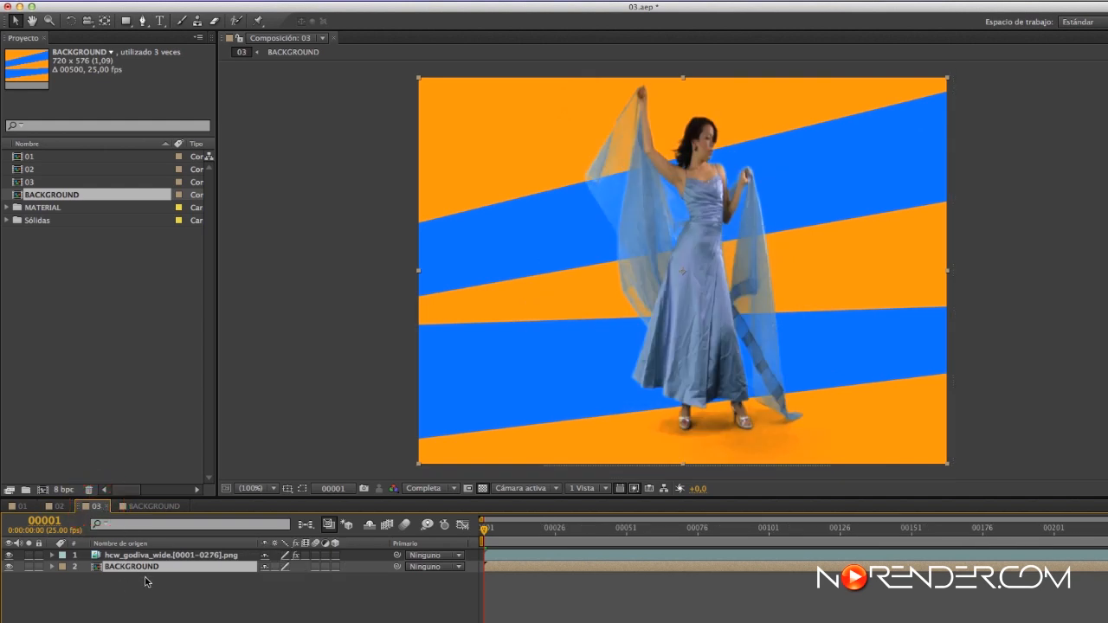
click(22, 507)
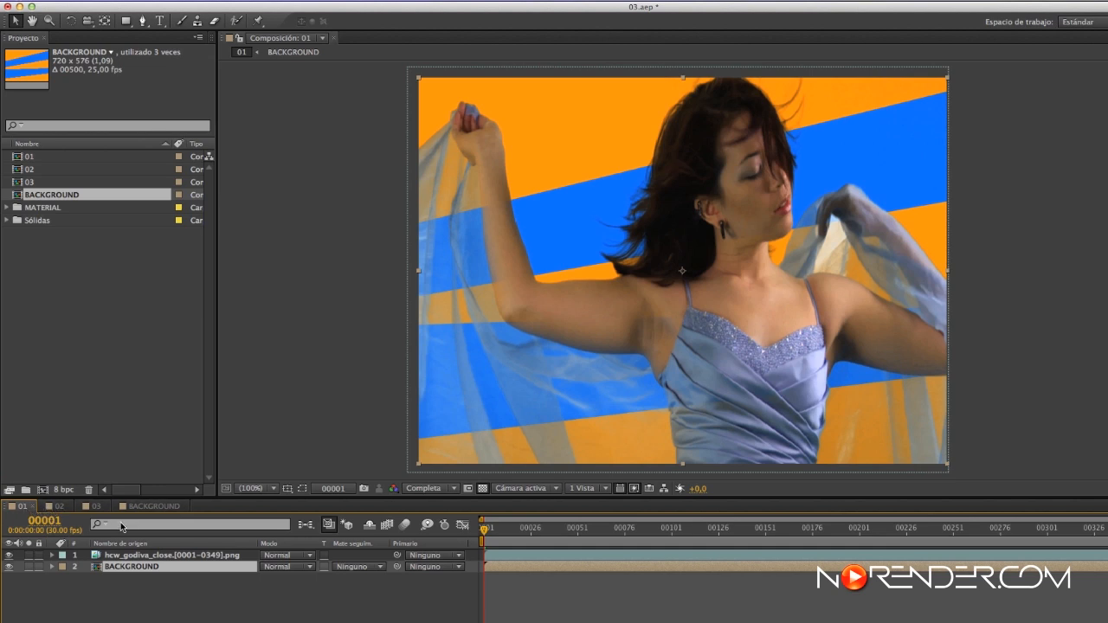
click(94, 506)
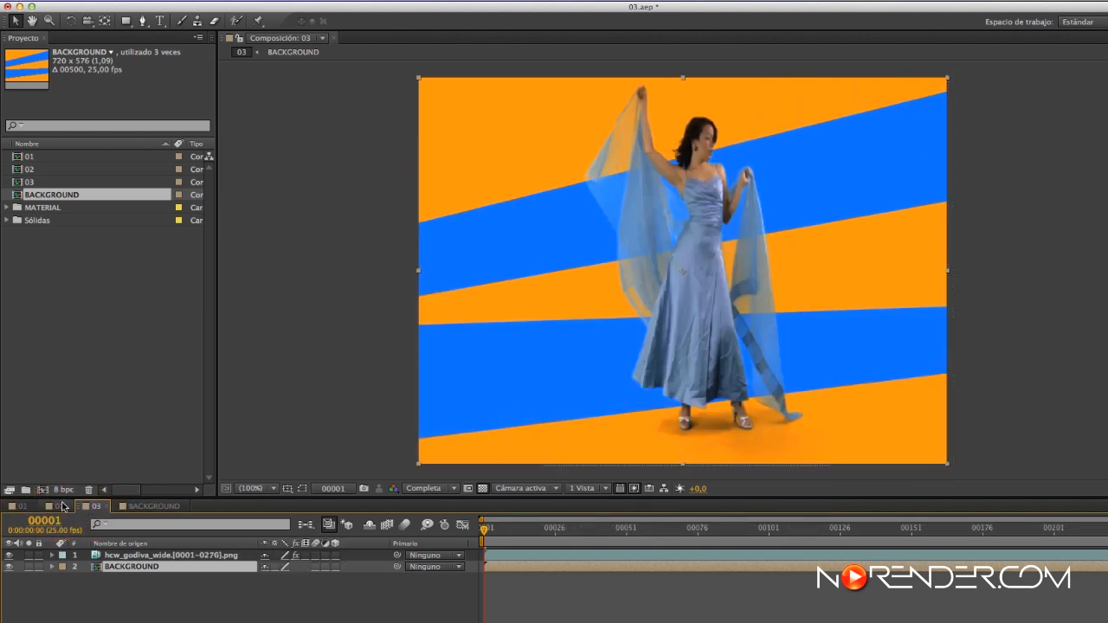
In composition 02, scale the BACKGROUND layer to 200% and move it down to position 360, 534
click(62, 506)
click(55, 568)
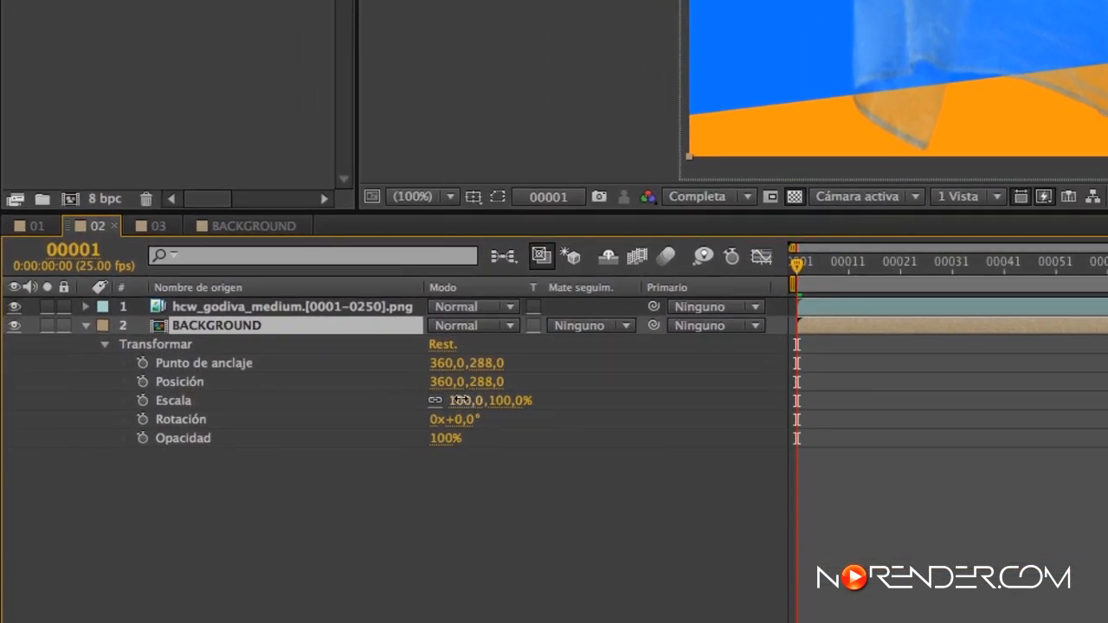
click(458, 399)
text(200)
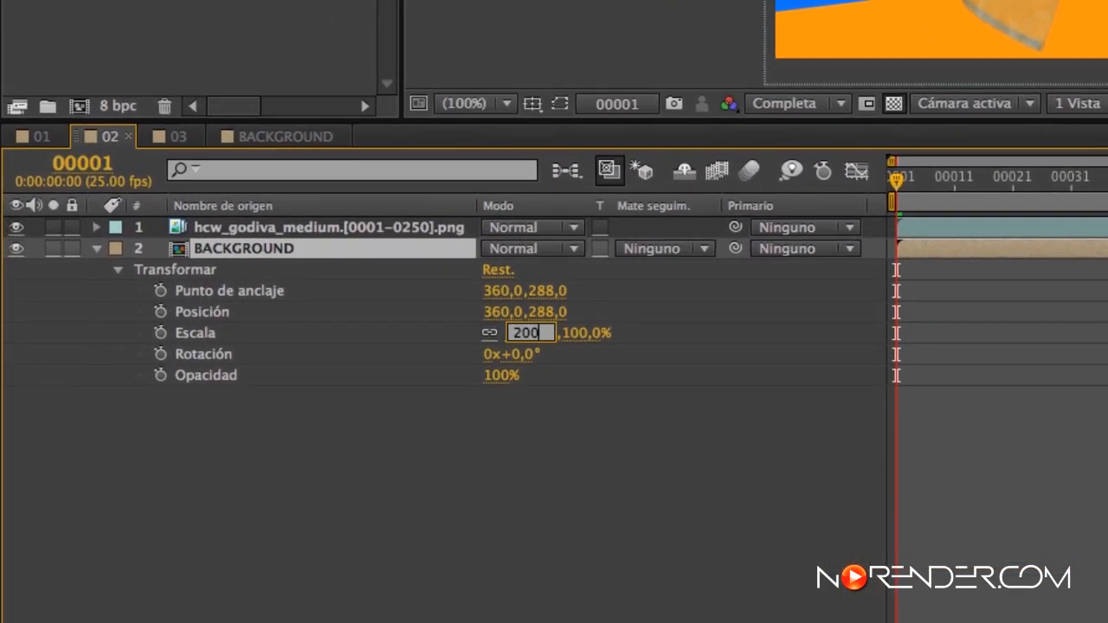
key(Return)
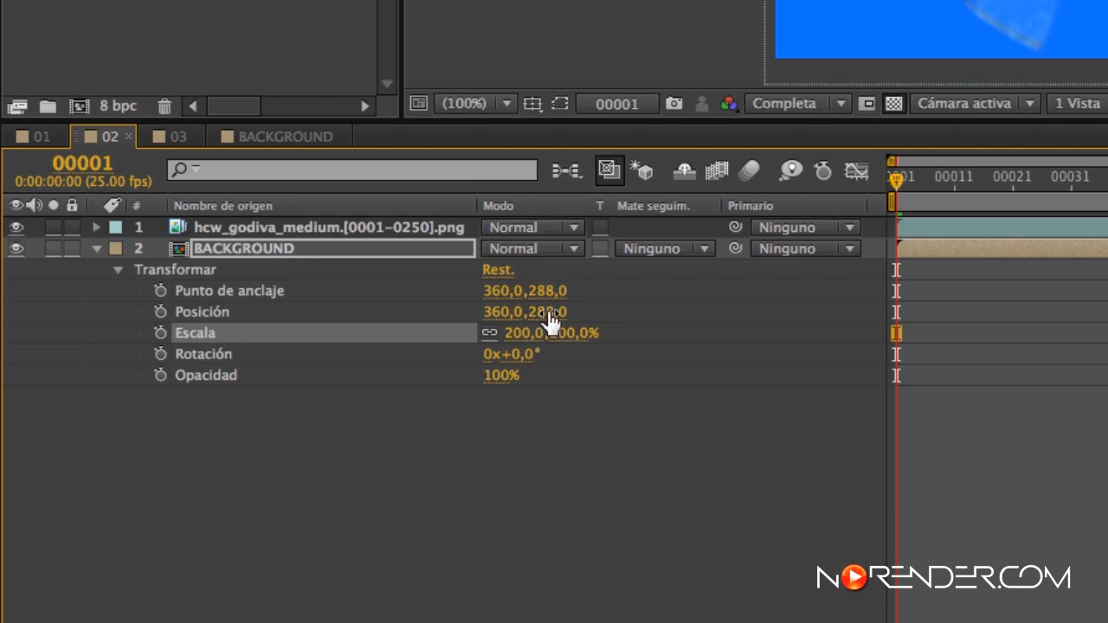
drag(551, 311, 891, 270)
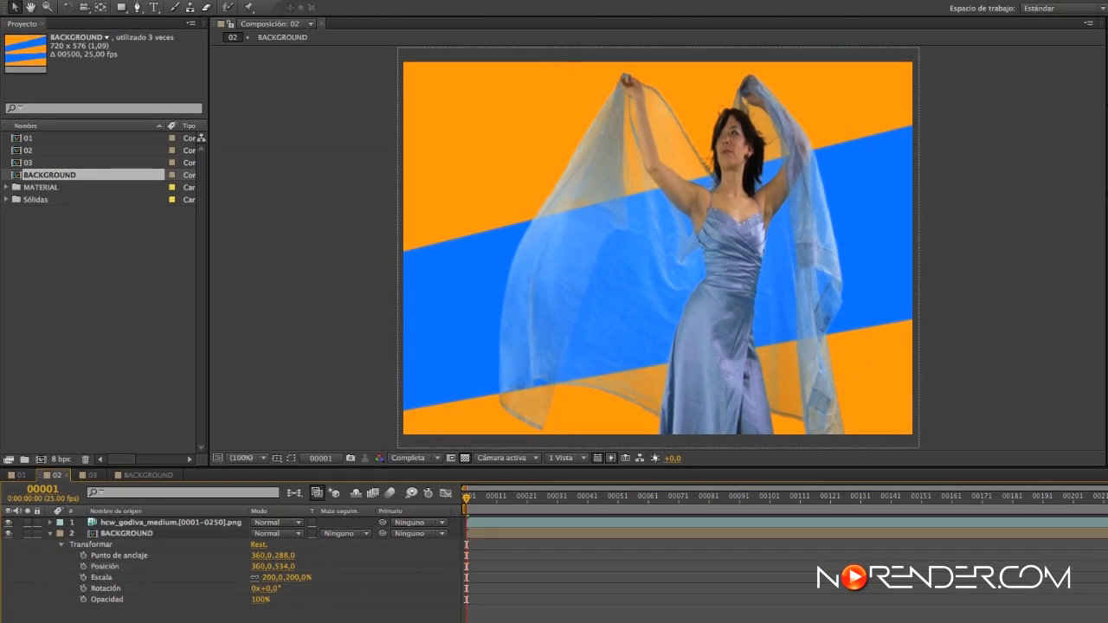
click(50, 533)
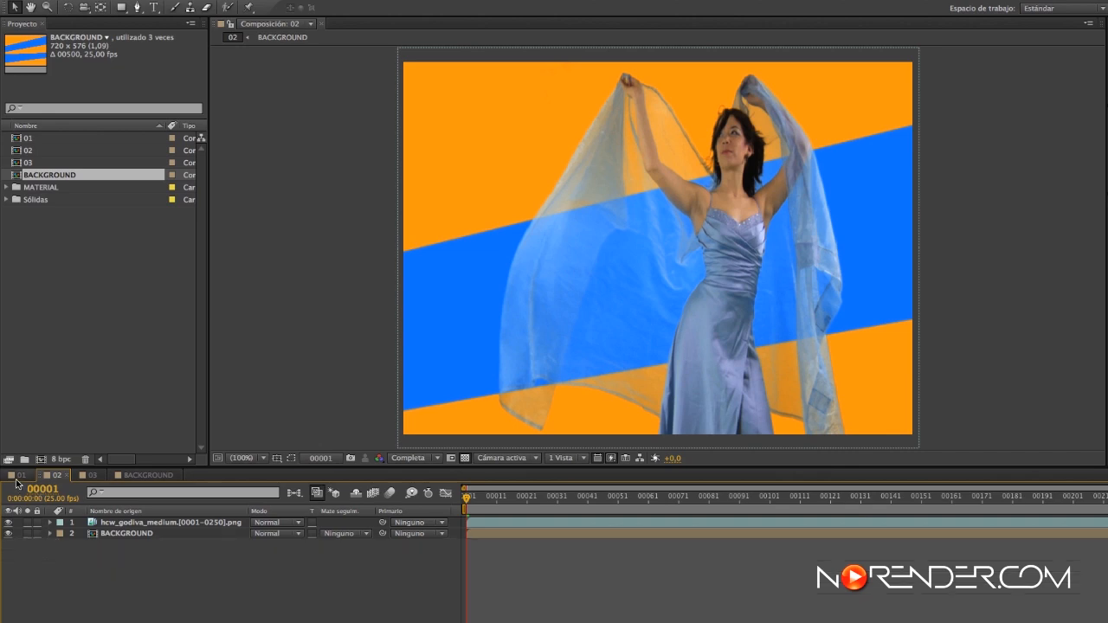
In composition 01, set the BACKGROUND layer's scale to 300%
click(20, 475)
click(50, 533)
click(61, 544)
drag(269, 577, 292, 580)
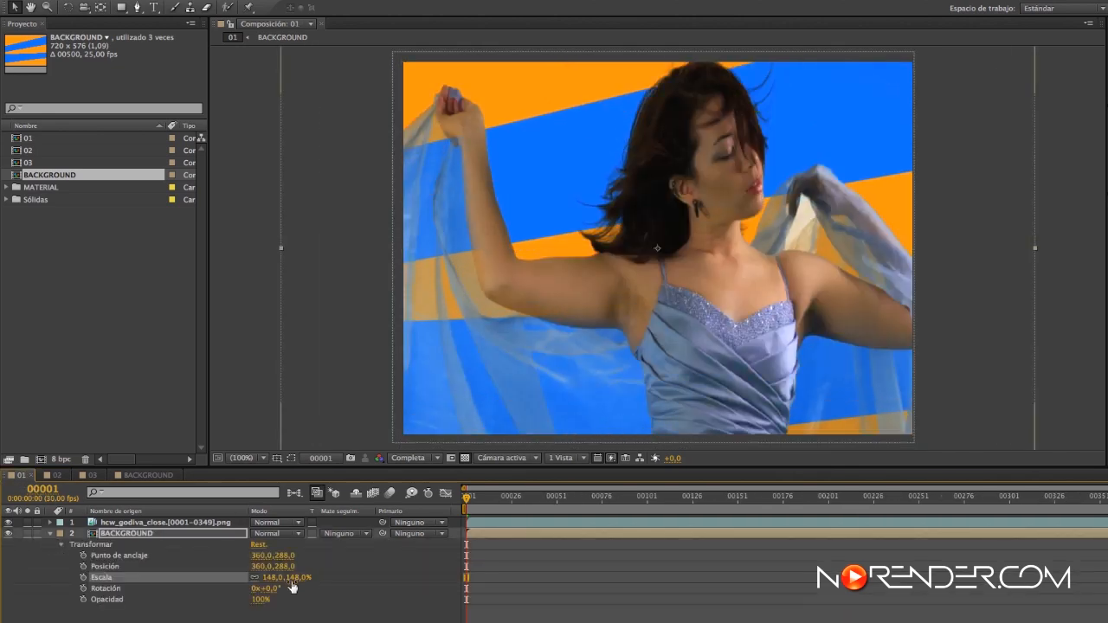
click(294, 579)
text(300)
key(Return)
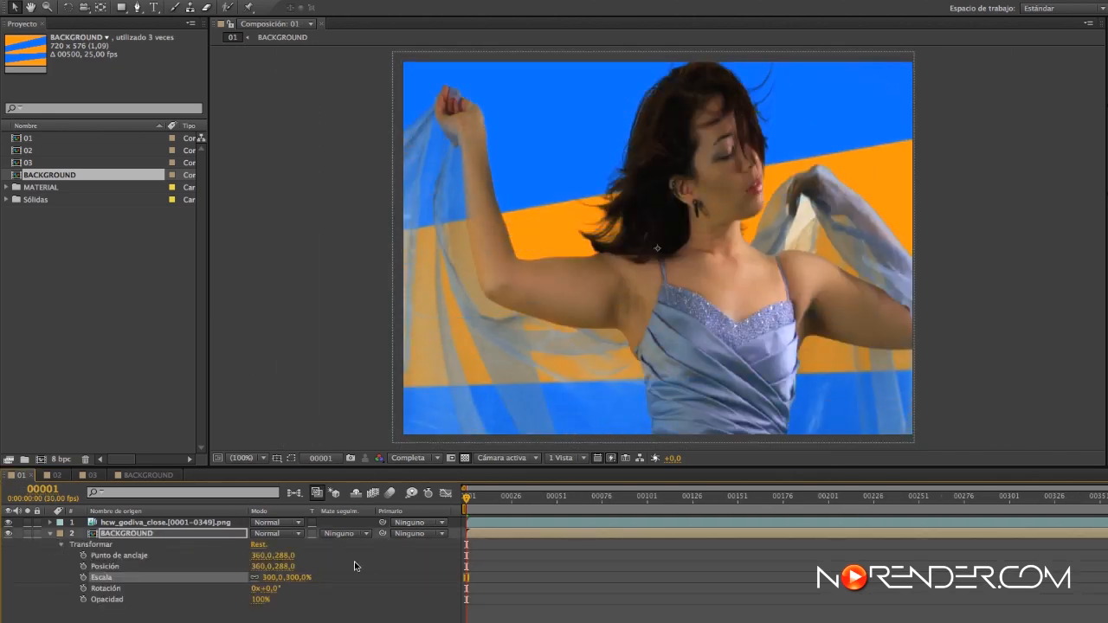
Move the BACKGROUND layer in composition 01 down until its upper blue stripe lies behind the woman, and collapse its properties
drag(282, 567, 584, 555)
click(73, 570)
click(50, 533)
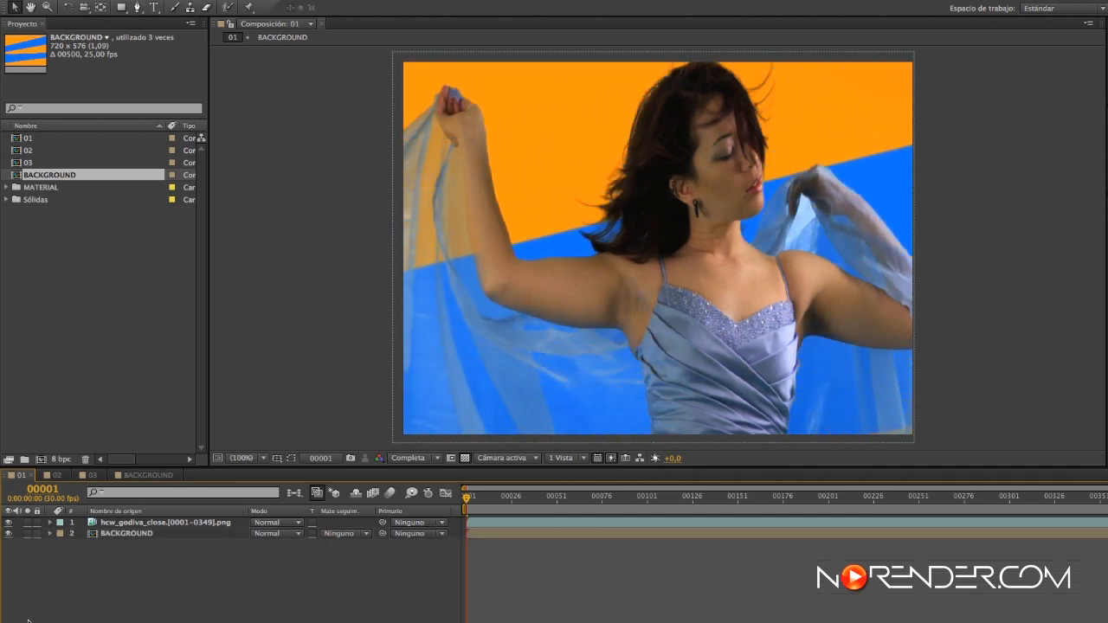
Compare the background framing in compositions 01, 02 and 03, ending in the original BACKGROUND composition
click(149, 476)
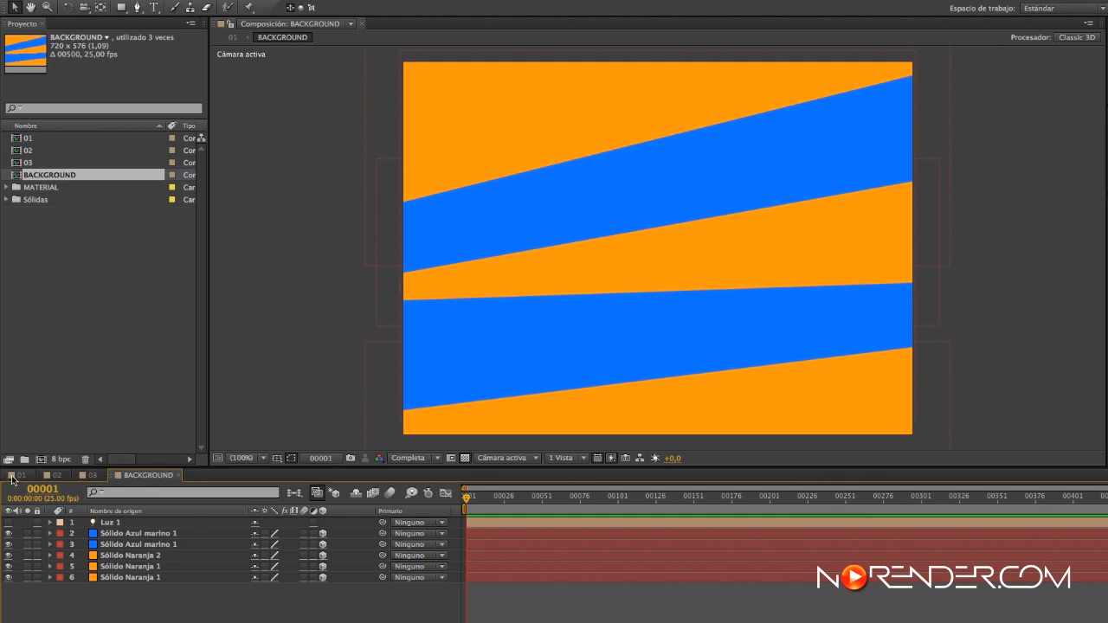
click(19, 477)
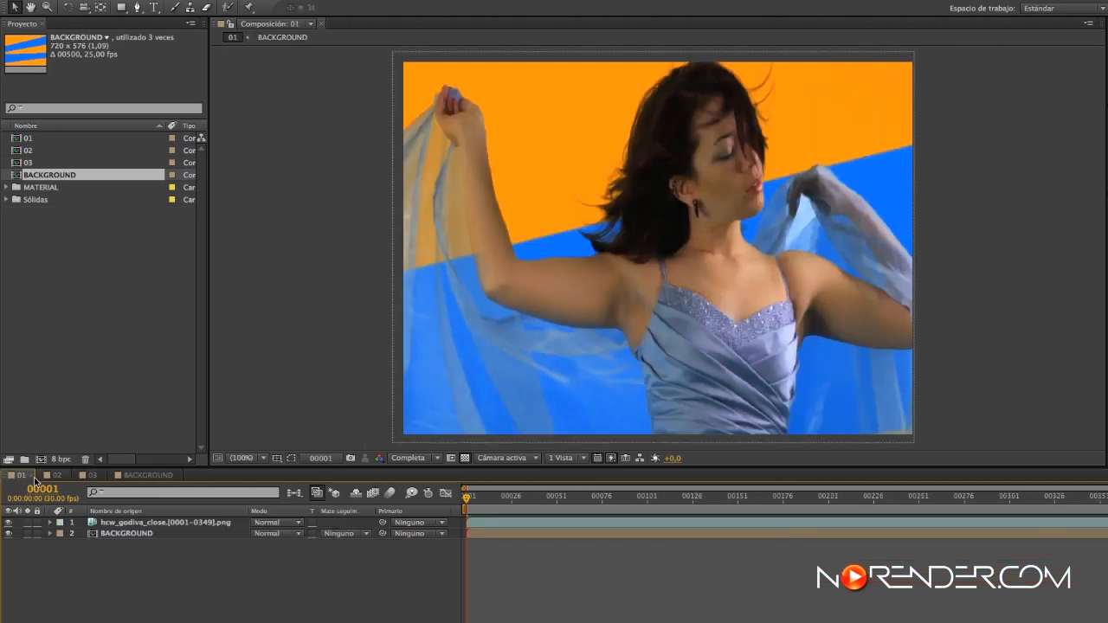
click(58, 477)
click(91, 475)
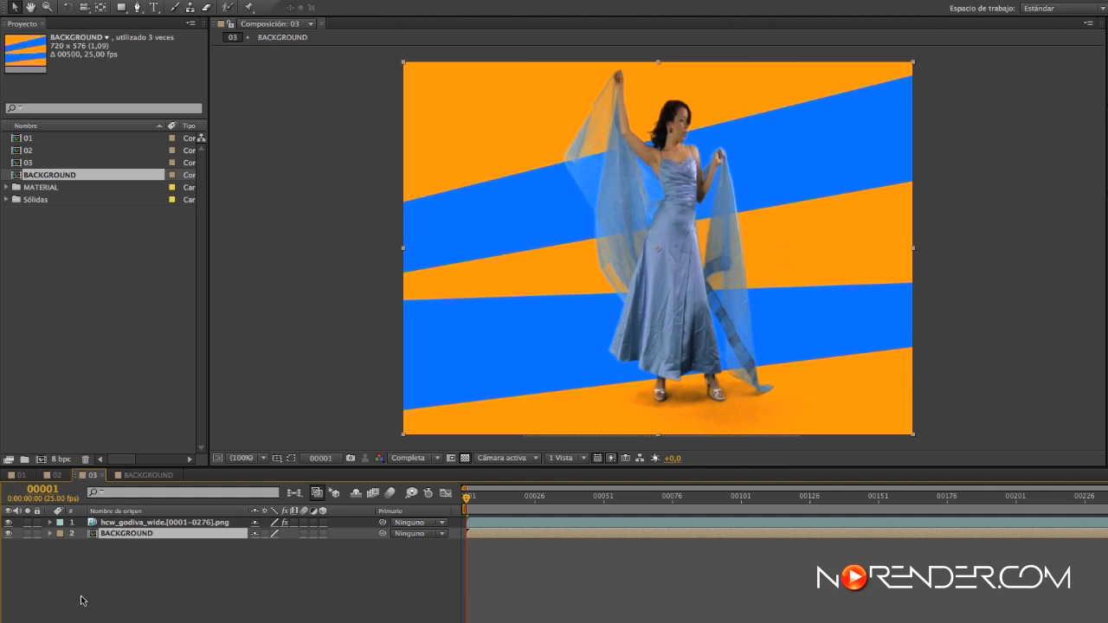
click(149, 475)
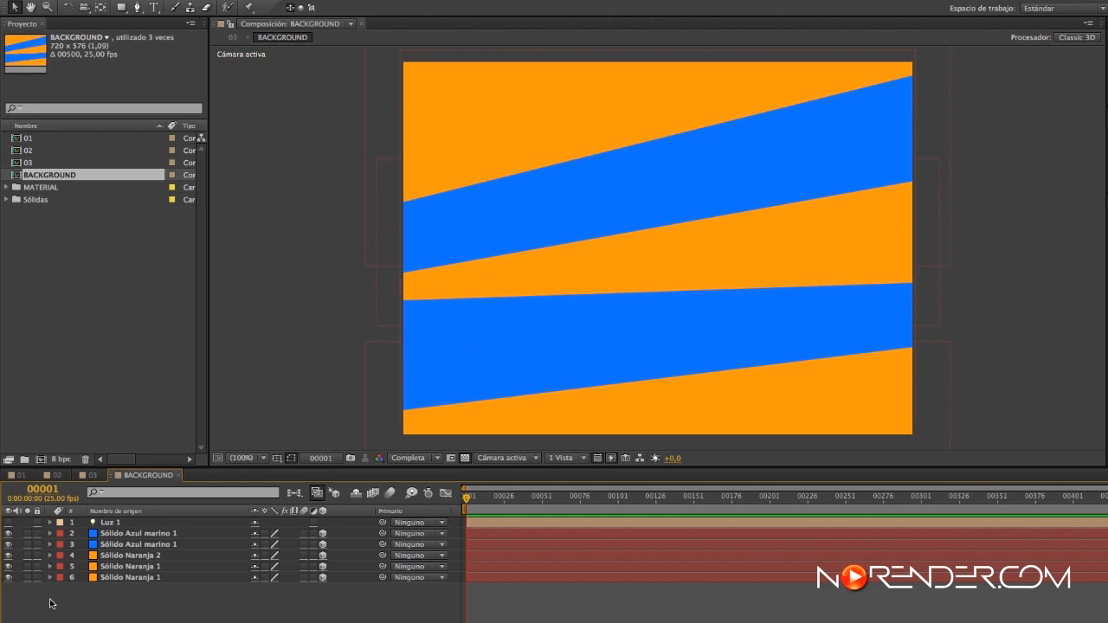
Compare the stripe framing in compositions 03, 02 and 01 against the source BACKGROUND composition
click(89, 477)
click(61, 477)
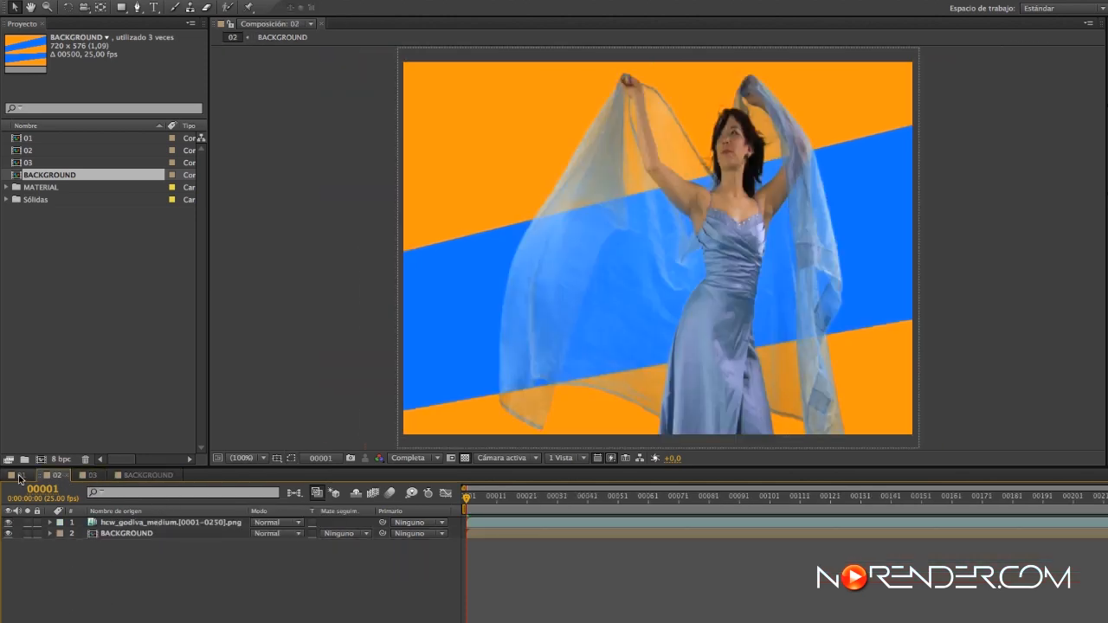
click(19, 477)
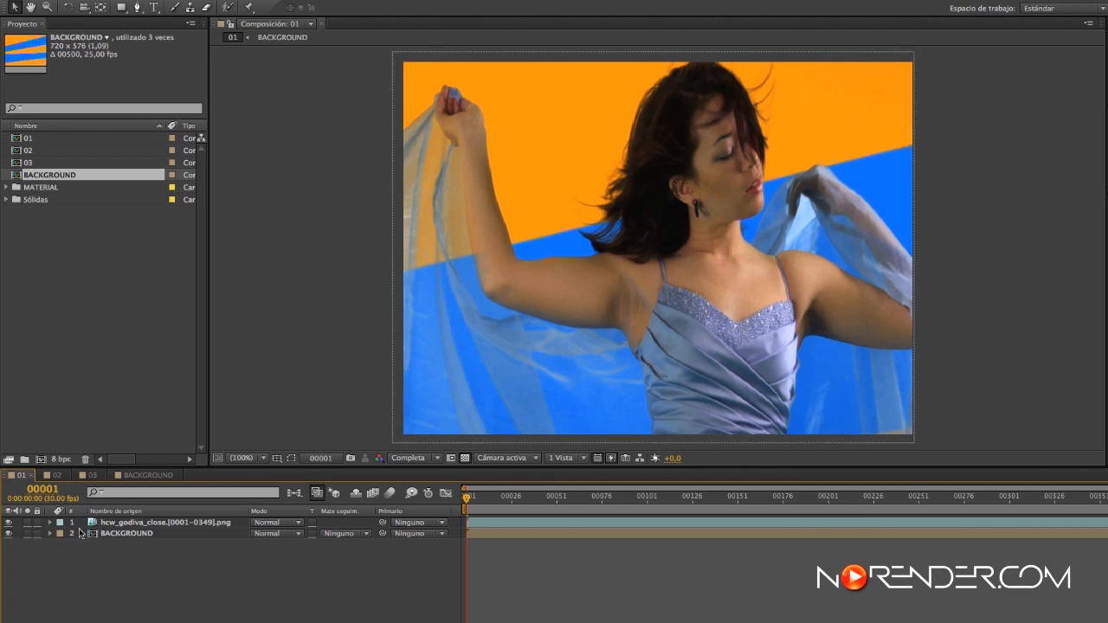
click(138, 476)
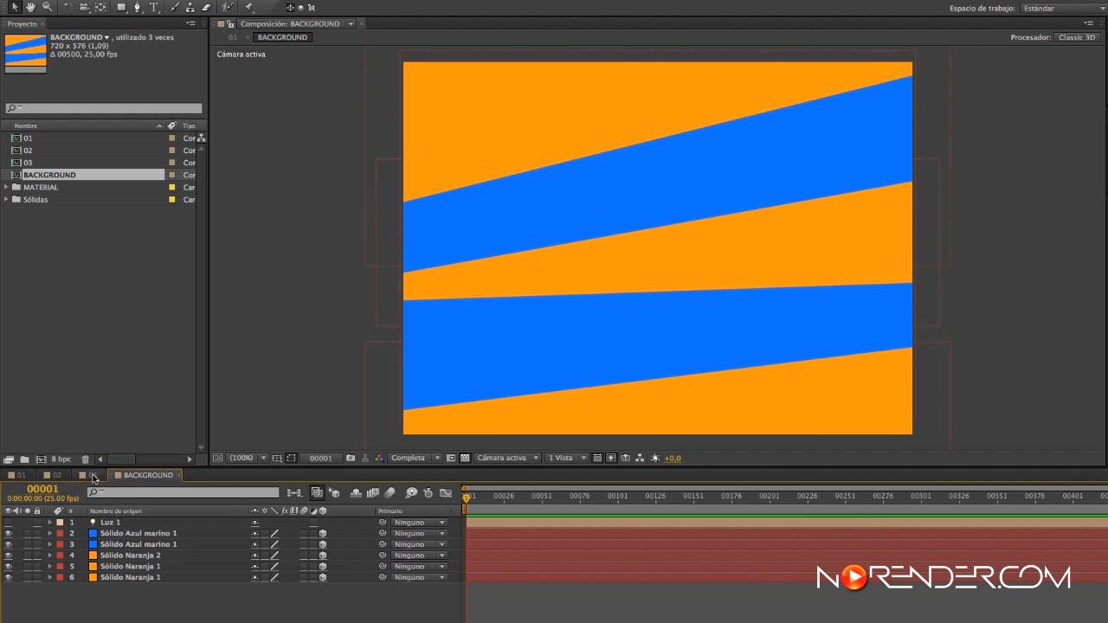
click(91, 476)
click(57, 476)
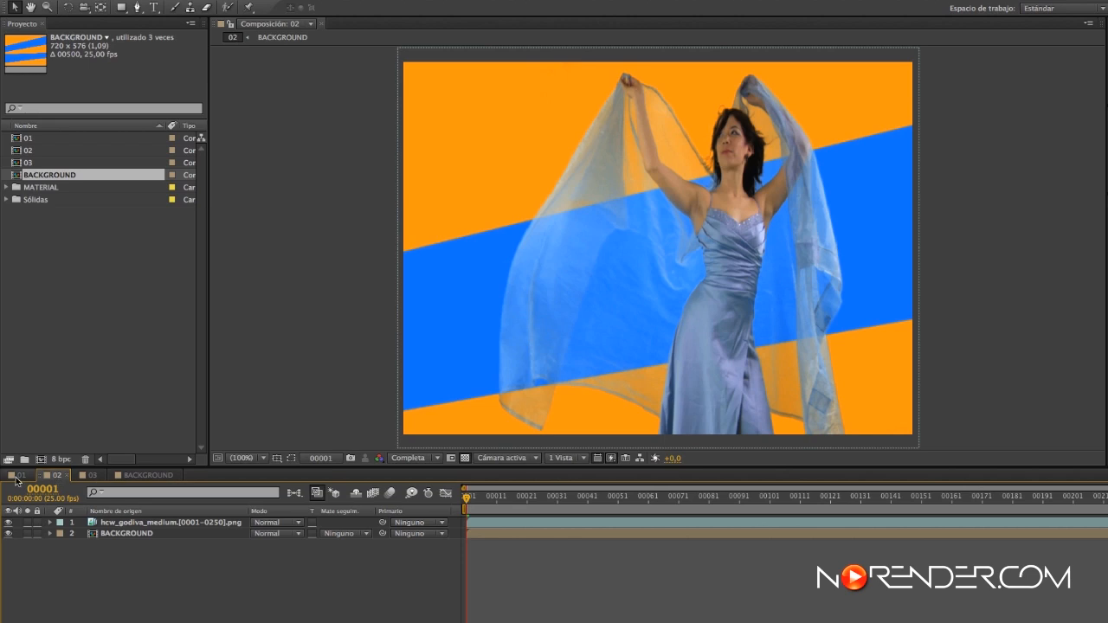
click(21, 477)
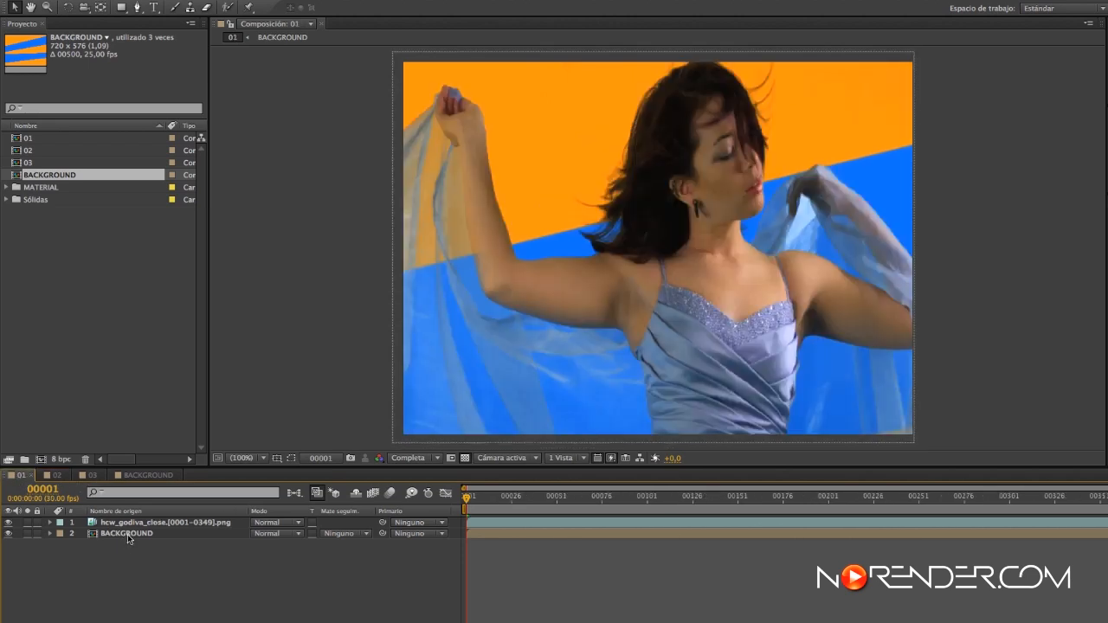
Turn on the Luz 1 light in BACKGROUND and check the lit stripes in compositions 01, 02 and 03
click(143, 475)
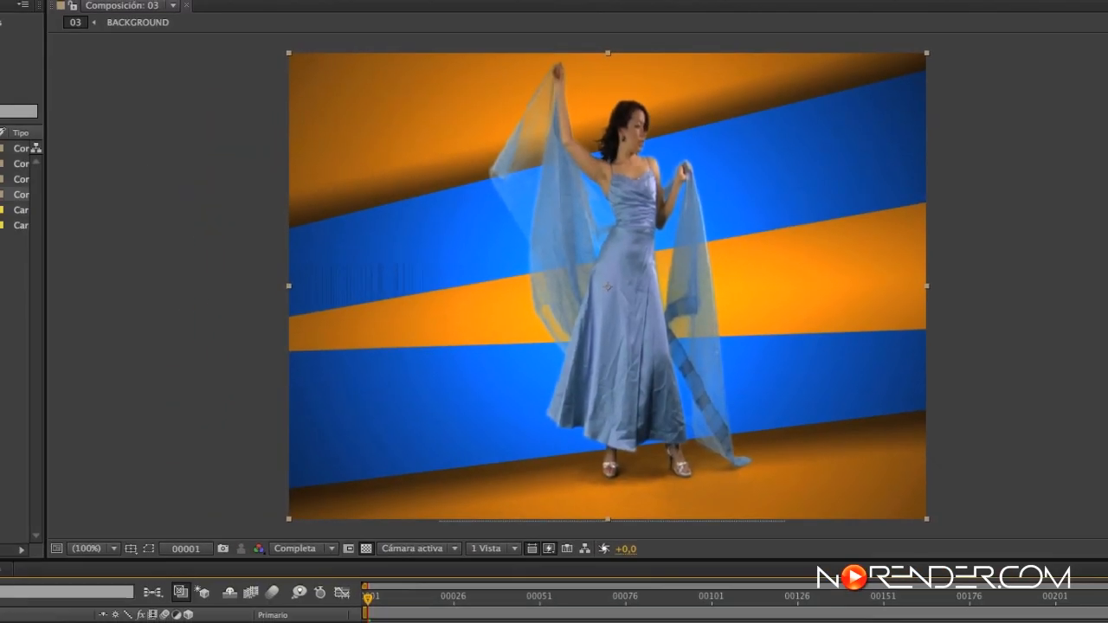
click(43, 493)
click(10, 495)
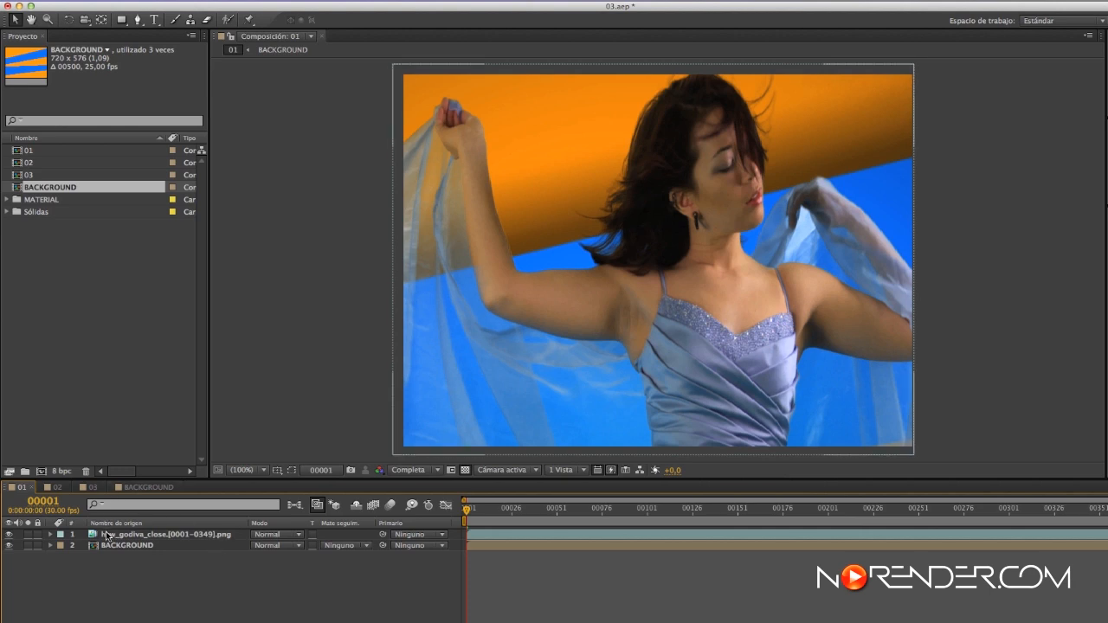
click(54, 487)
click(90, 488)
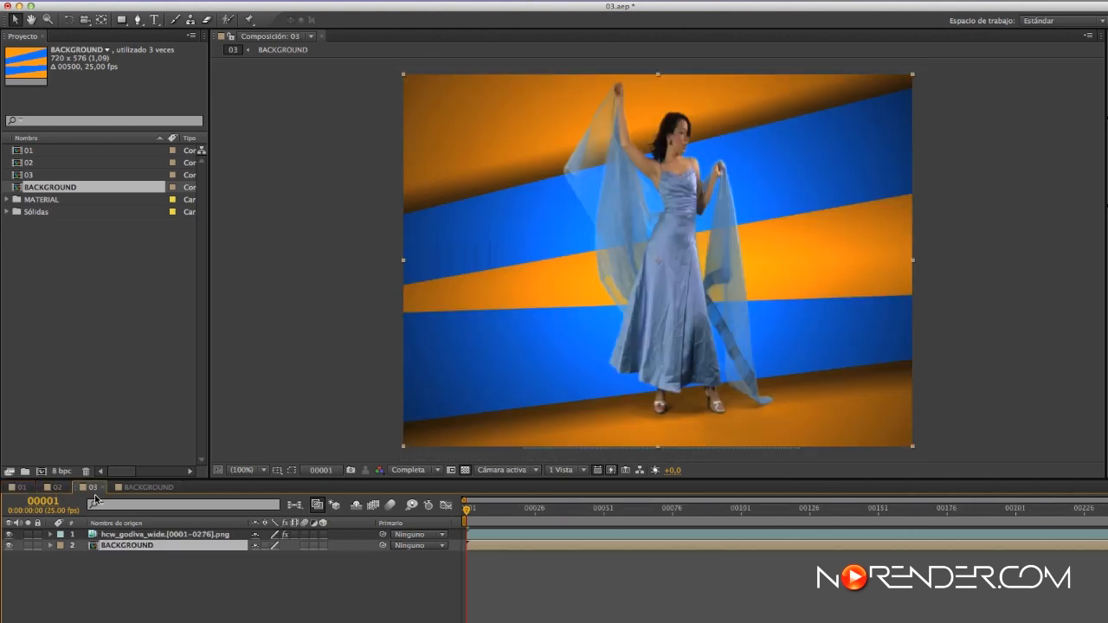
Add a new adjustment layer above all layers in the BACKGROUND composition
click(148, 488)
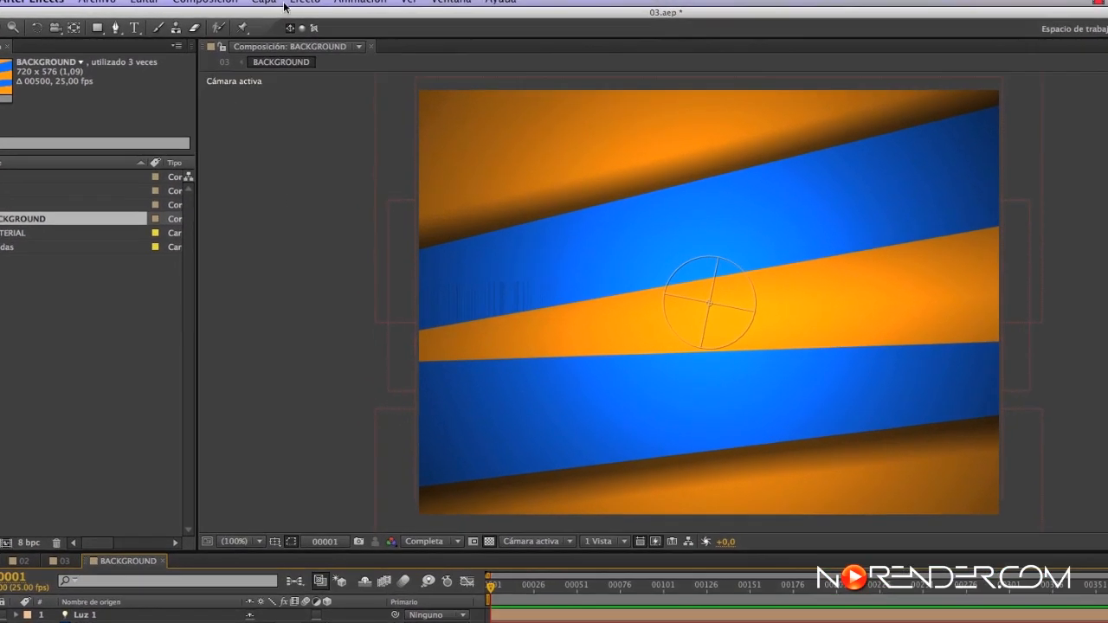
click(267, 2)
mouse_move(267, 29)
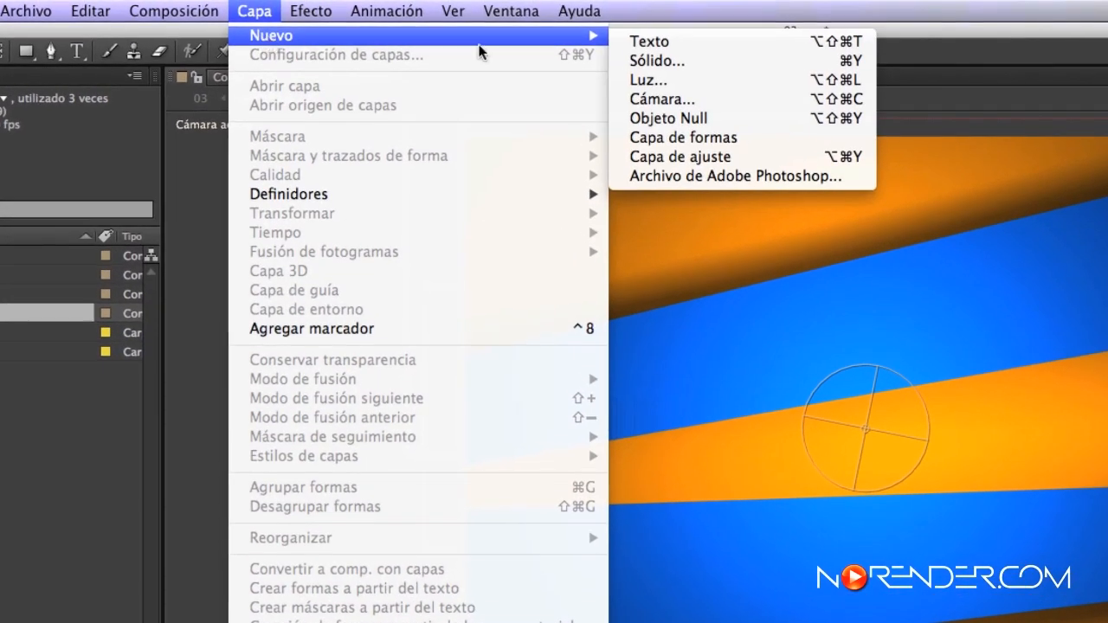
click(757, 159)
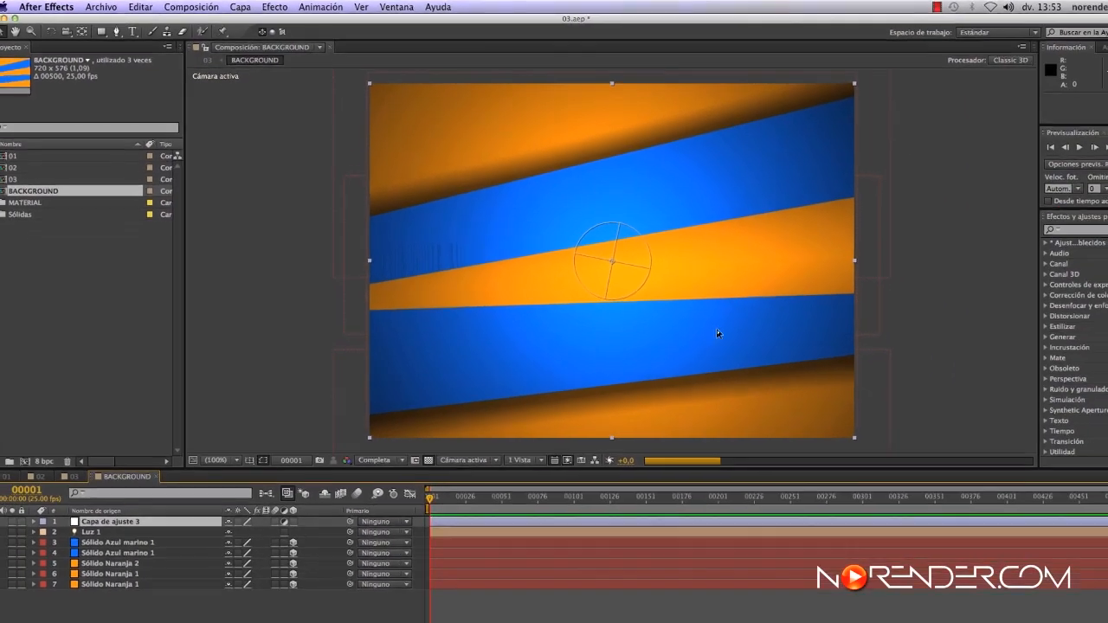
Apply the Tono/Saturación effect to the adjustment layer and set its master hue to 270°
click(1029, 216)
click(1029, 215)
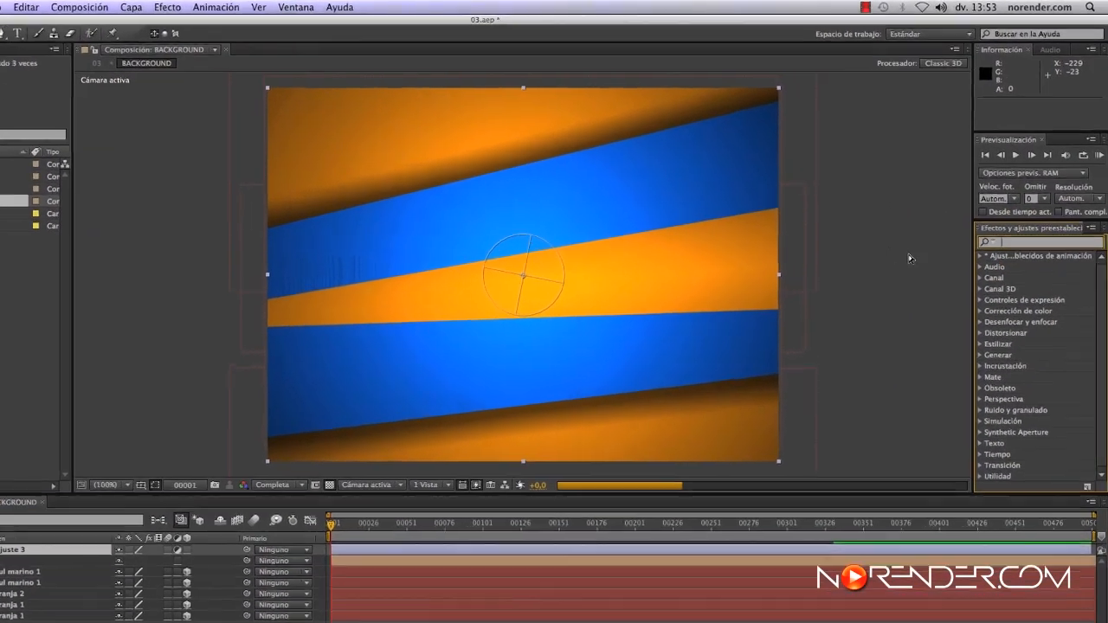
text(sat)
click(1064, 470)
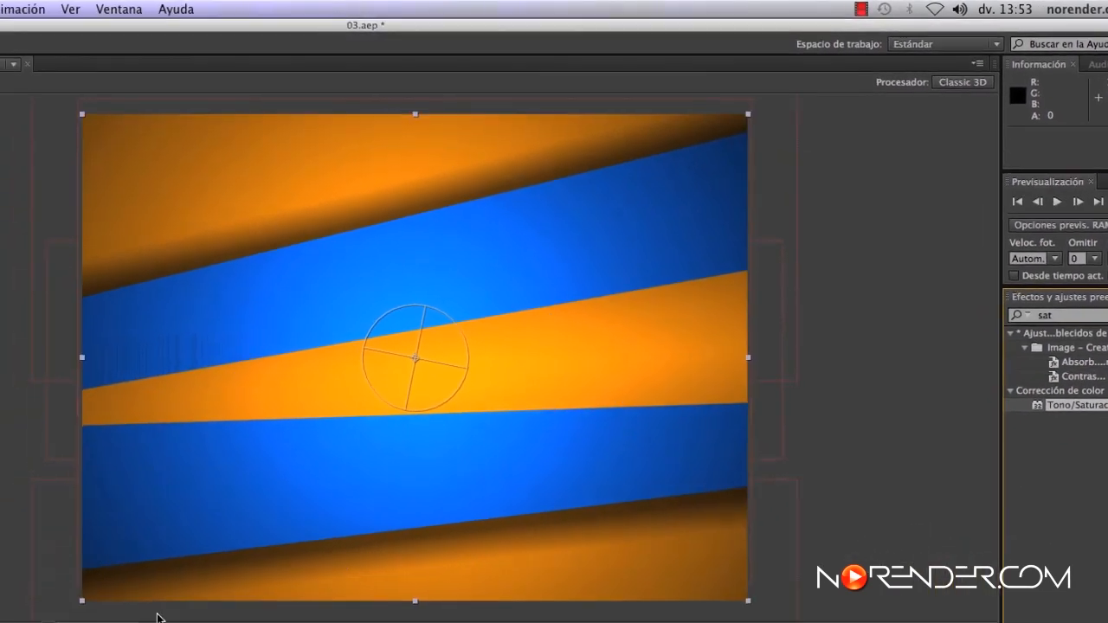
drag(158, 618, 157, 554)
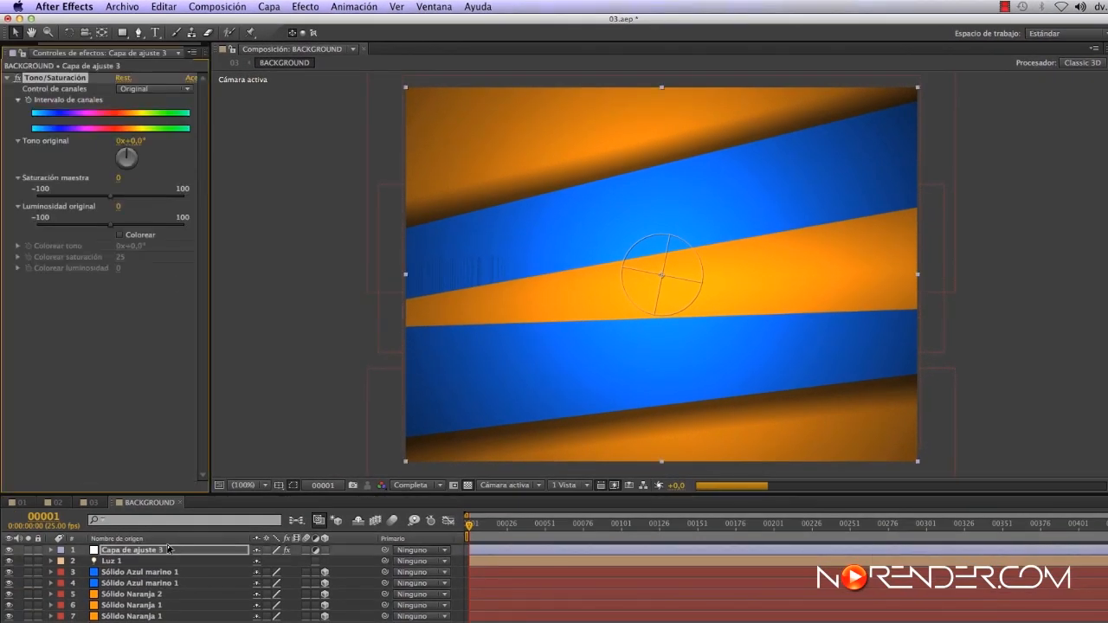
click(135, 140)
text(270)
key(Return)
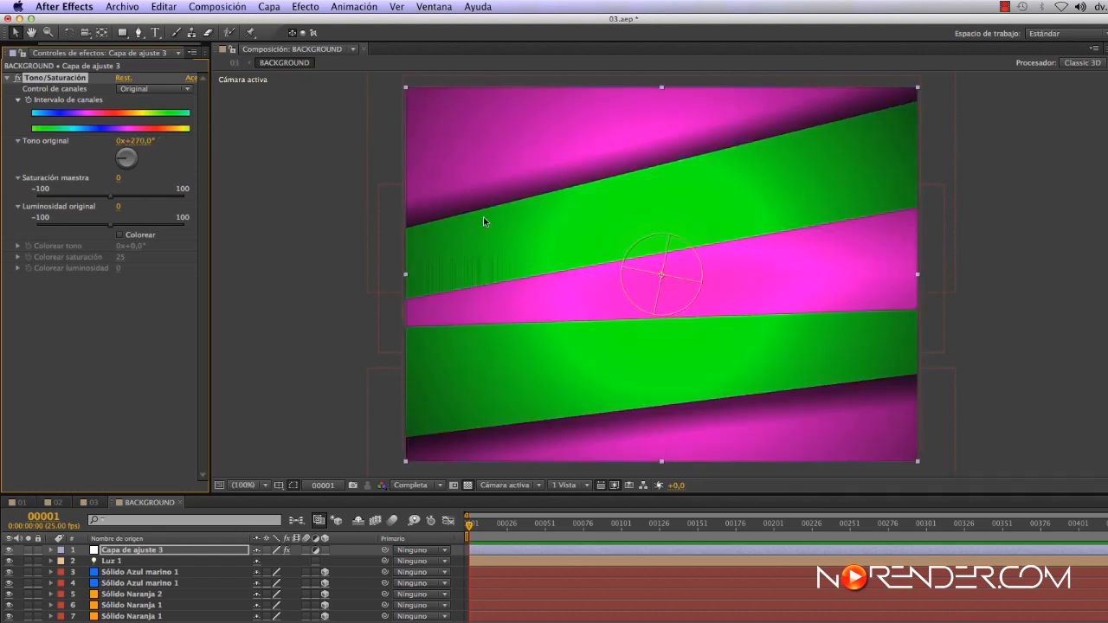
Check the recoloured background in compositions 03, 02 and 01, and delete the adjustment layer from BACKGROUND
click(93, 504)
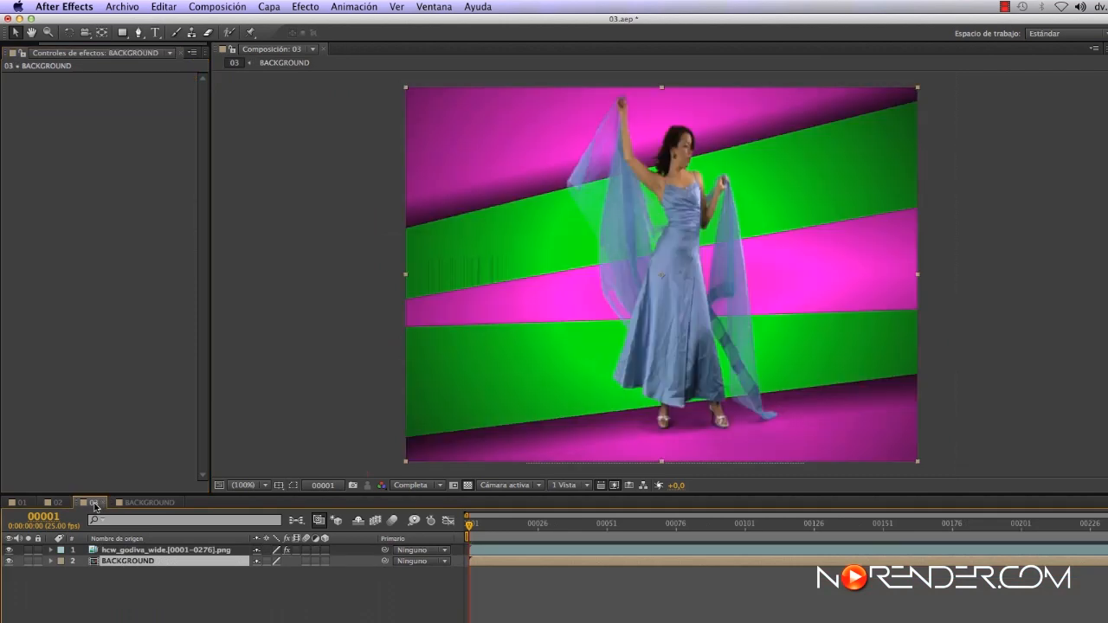
click(53, 502)
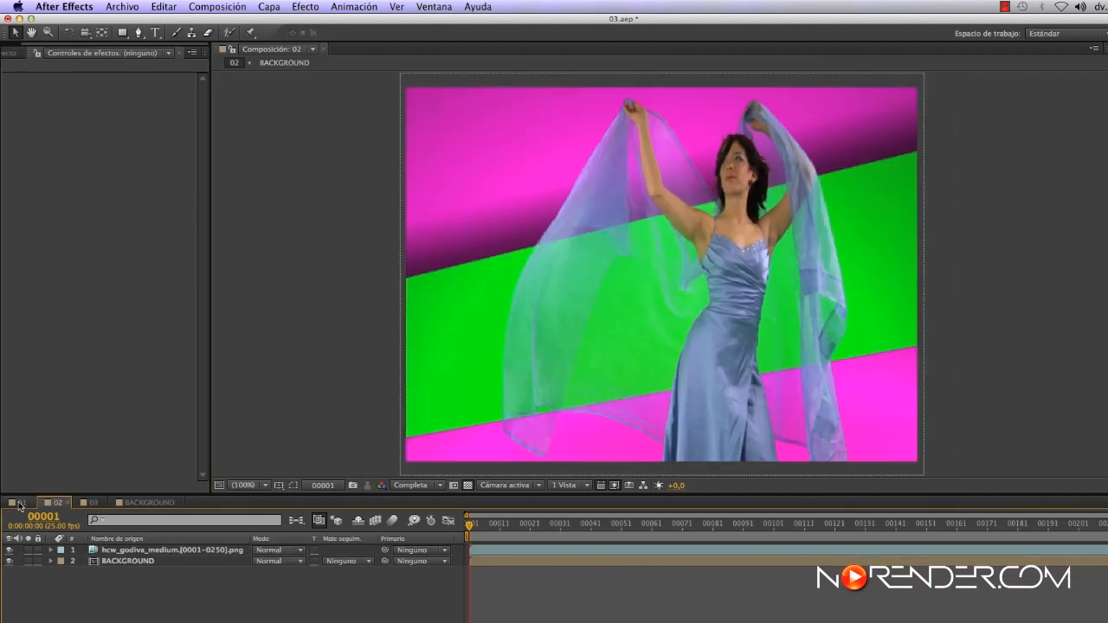
click(19, 503)
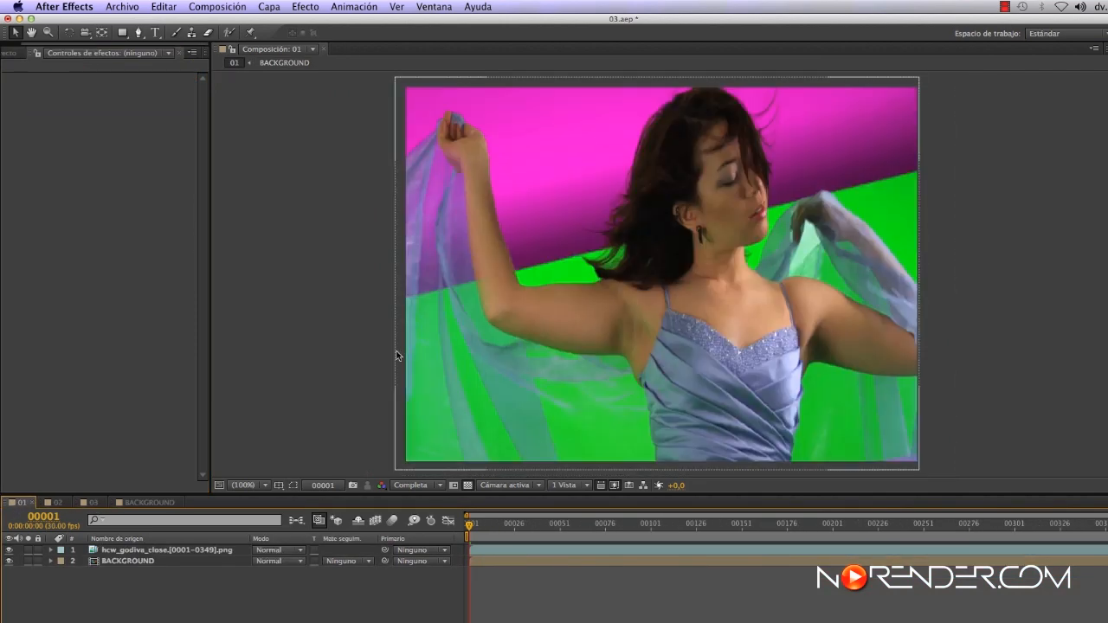
key(super+0)
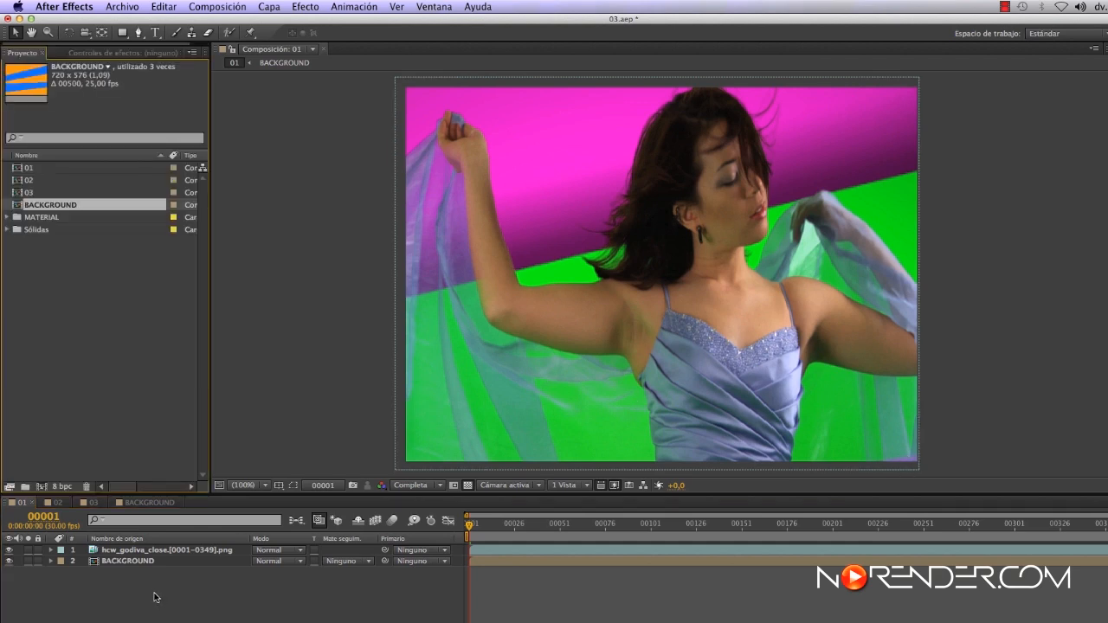
click(152, 502)
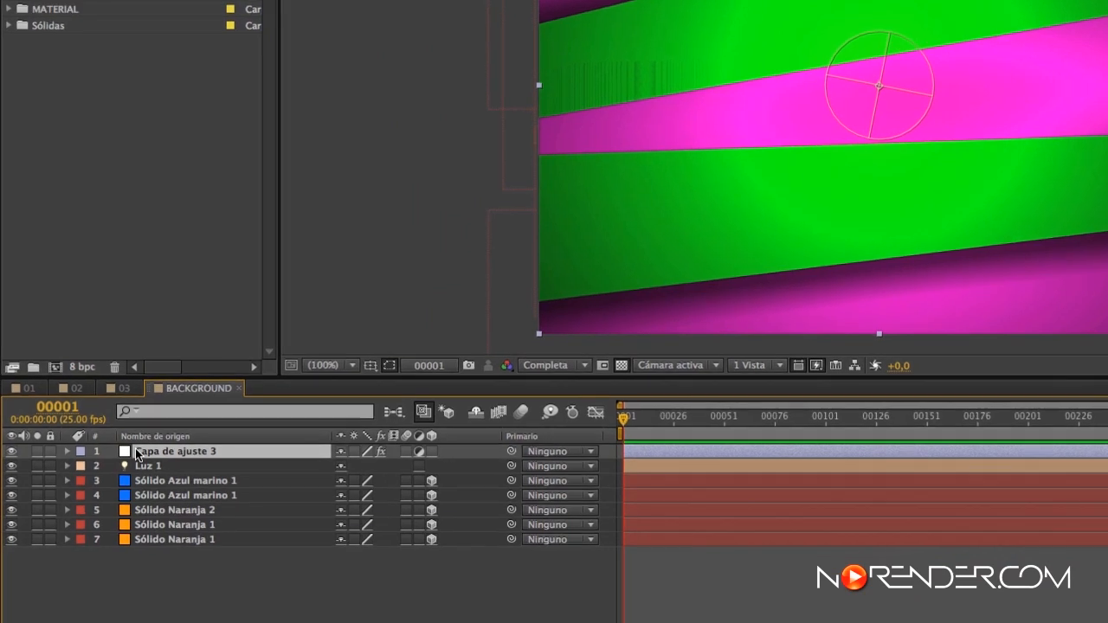
key(Delete)
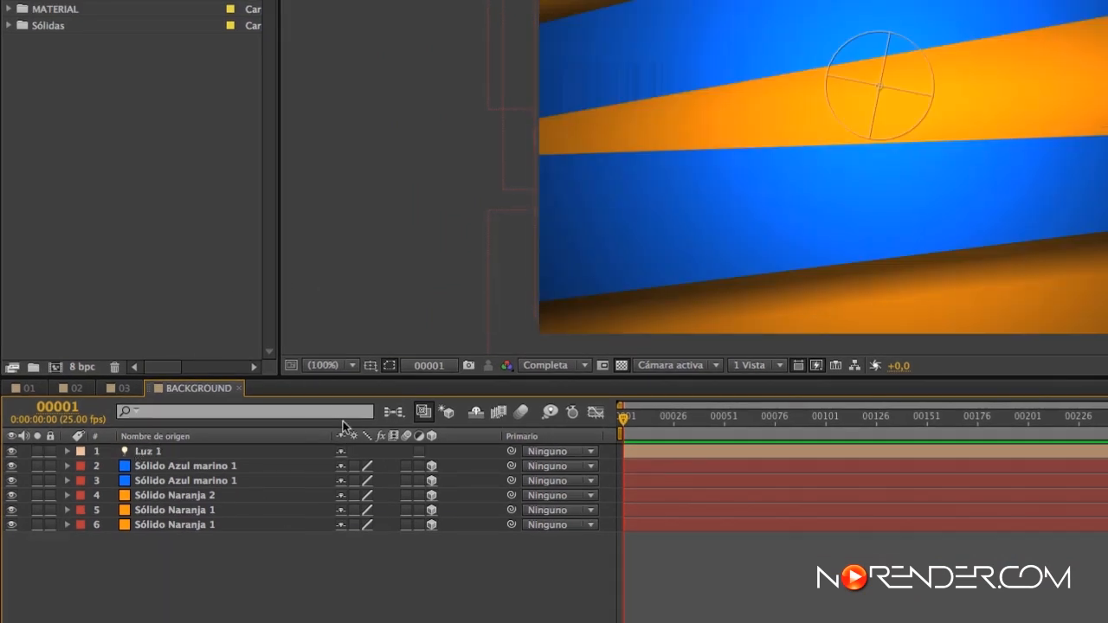
Turn off the Luz 1 light and precompose the two Sólido Azul marino 1 layers, transferring all attributes to the new composition
click(204, 465)
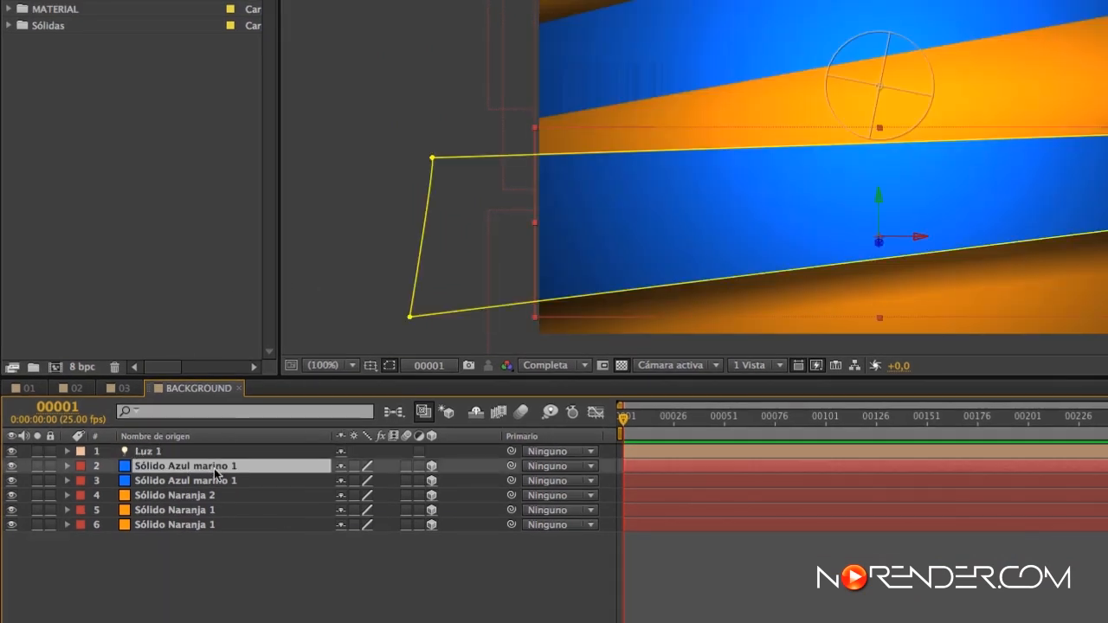
shift+click(215, 480)
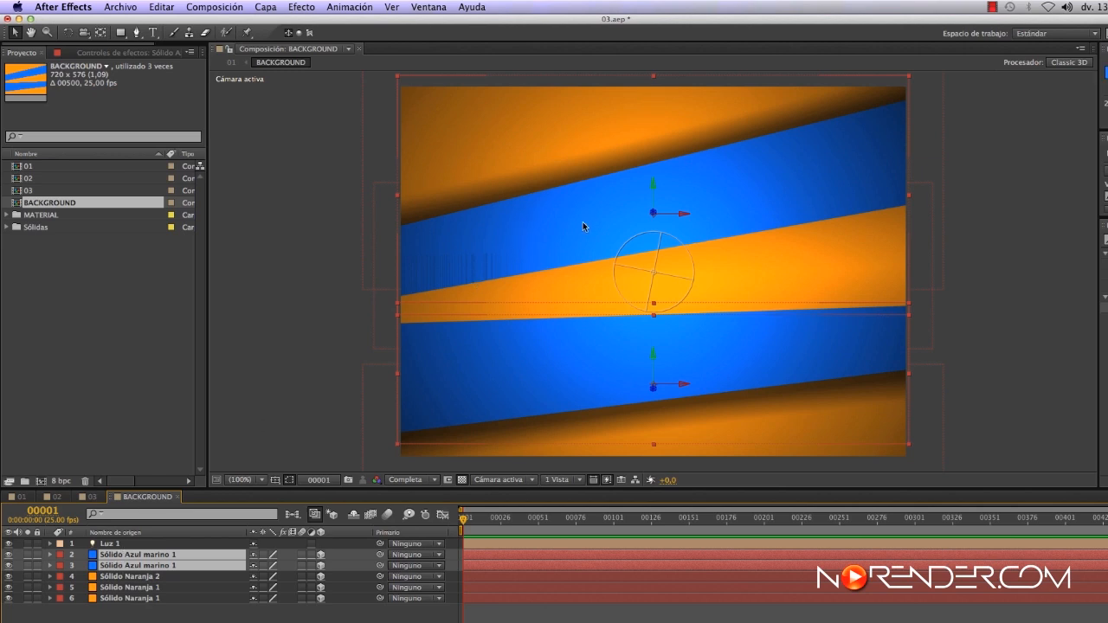
click(9, 543)
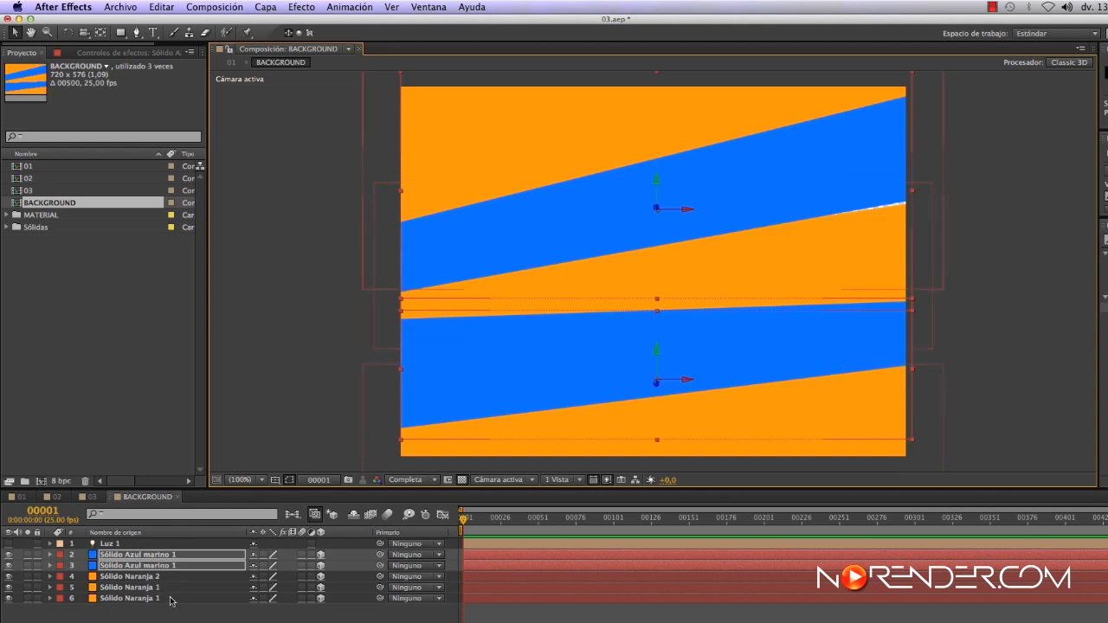
click(265, 7)
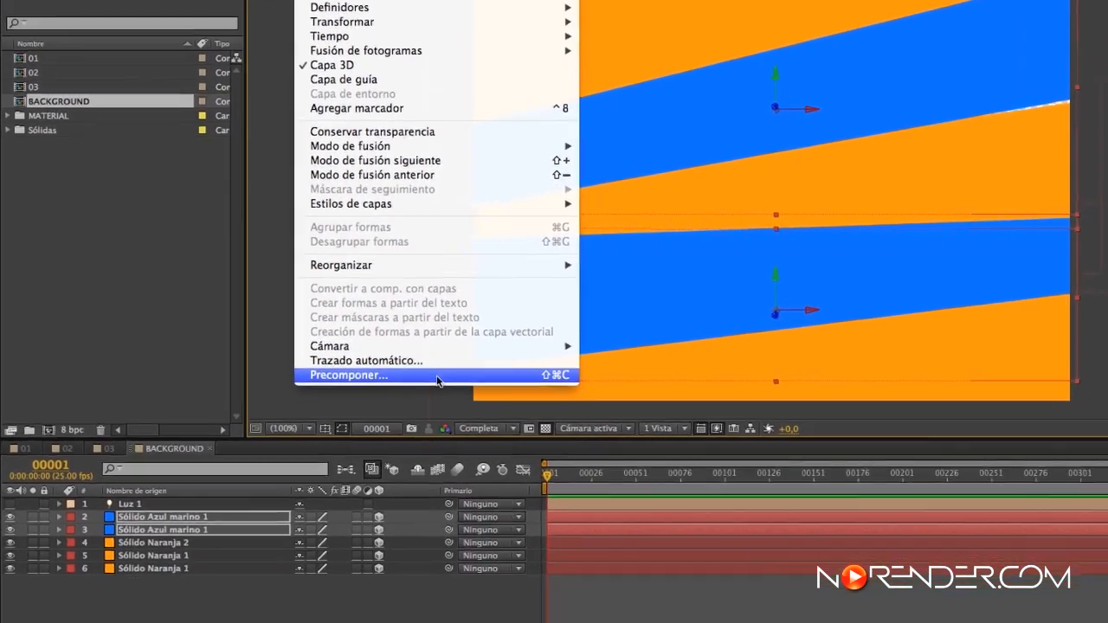
click(372, 435)
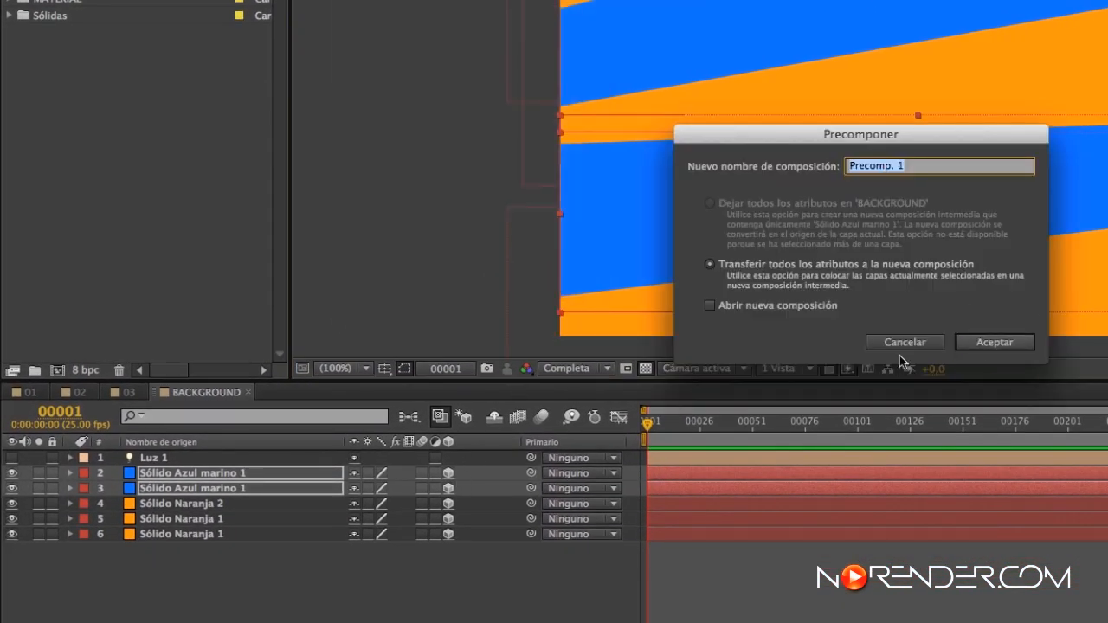
click(994, 343)
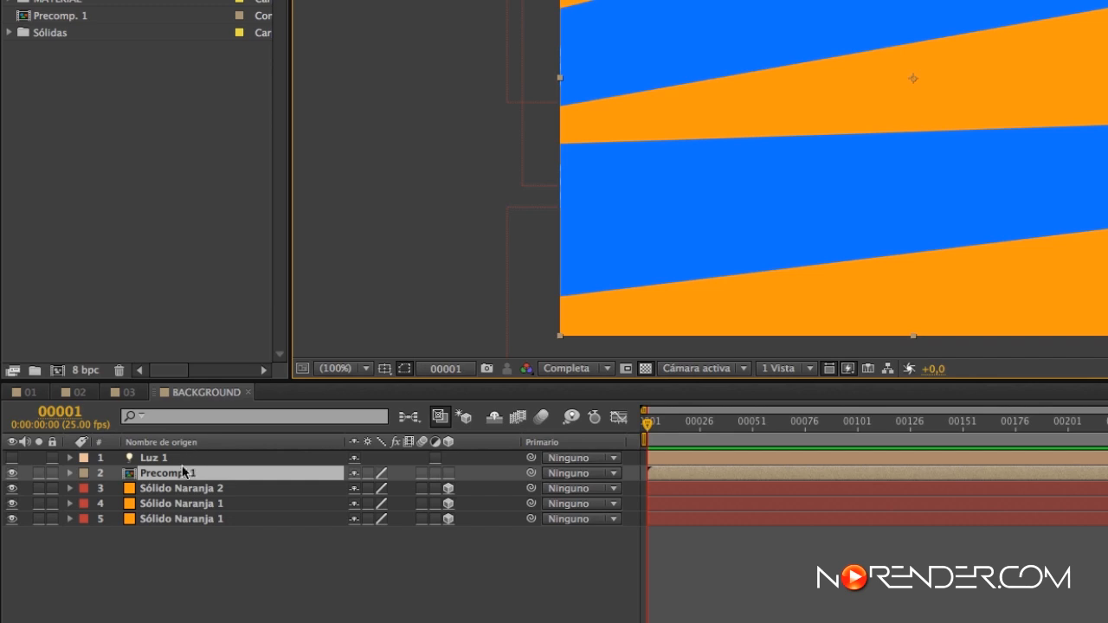
click(61, 16)
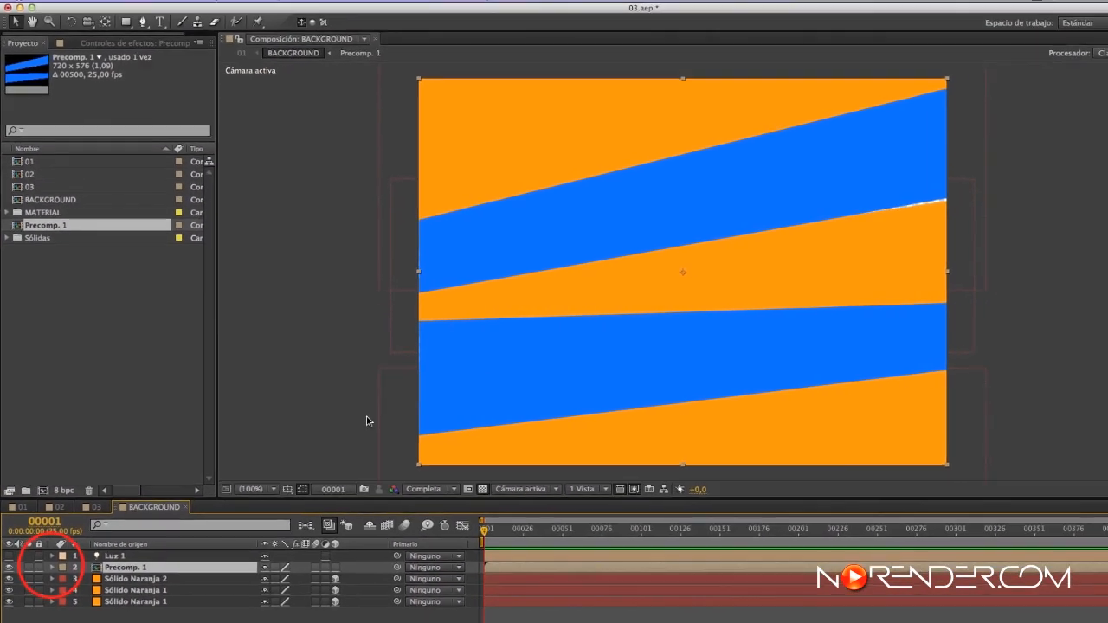
Try scaling the Precomp. 1 layer to 146, 60%, check it in compositions 03, 02 and 01, and undo the scaling
click(52, 566)
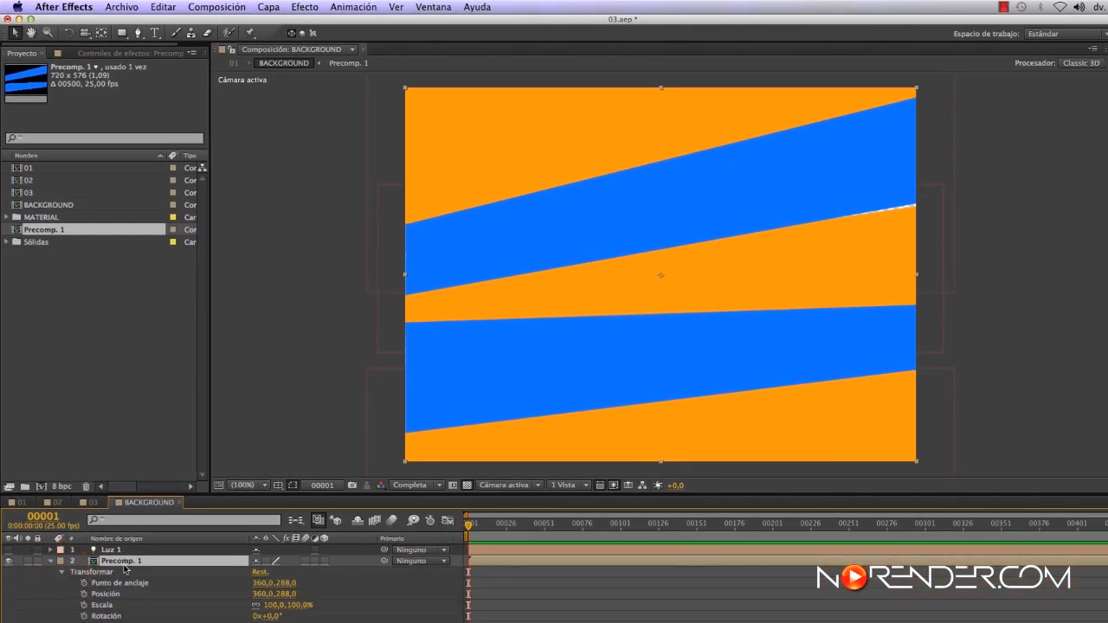
mouse_move(273, 604)
mouse_down()
mouse_move(312, 604)
mouse_move(260, 605)
mouse_move(328, 606)
mouse_move(271, 611)
mouse_up()
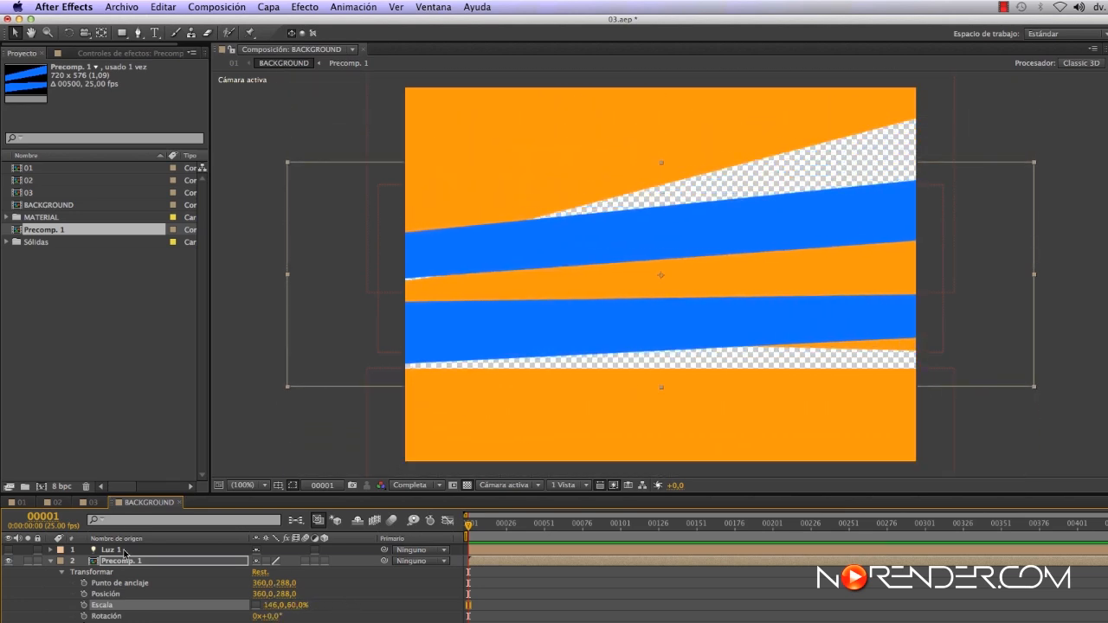
click(90, 507)
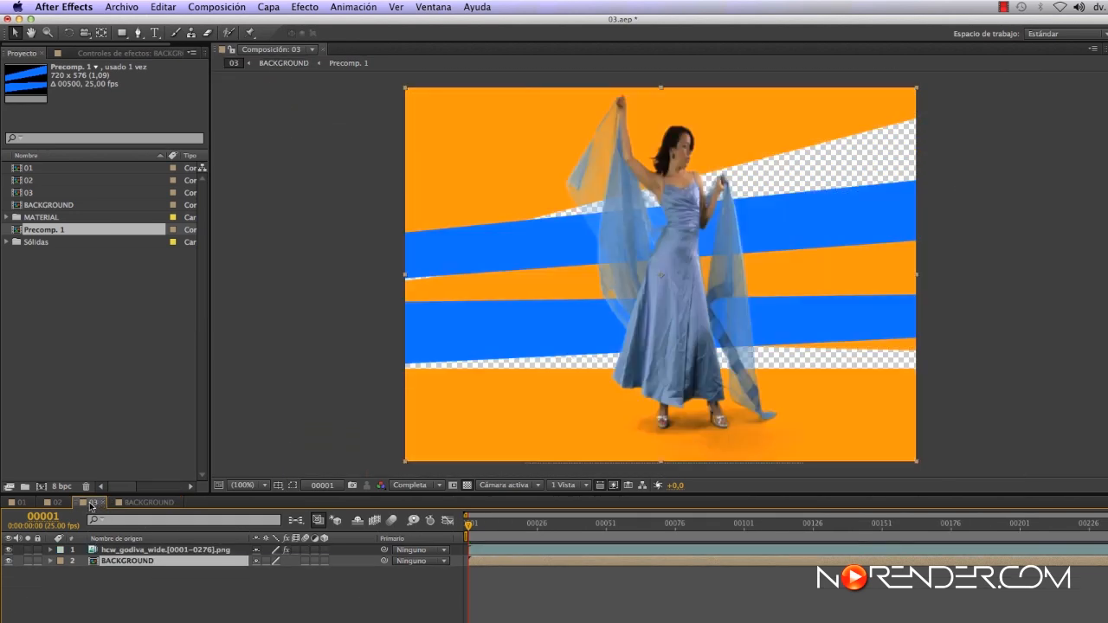
click(59, 504)
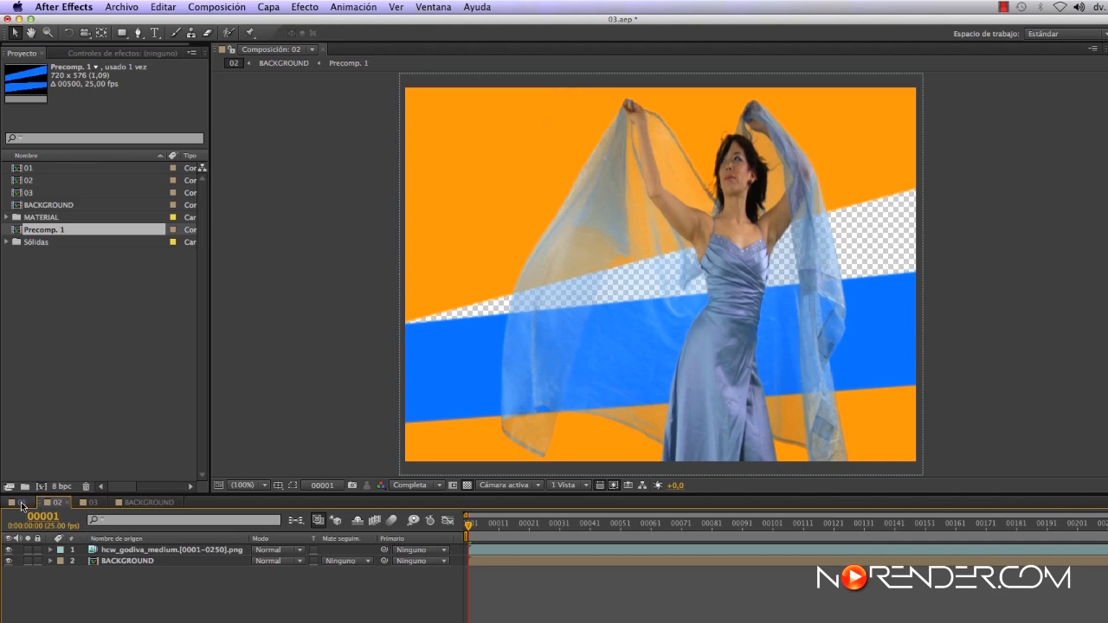
click(22, 504)
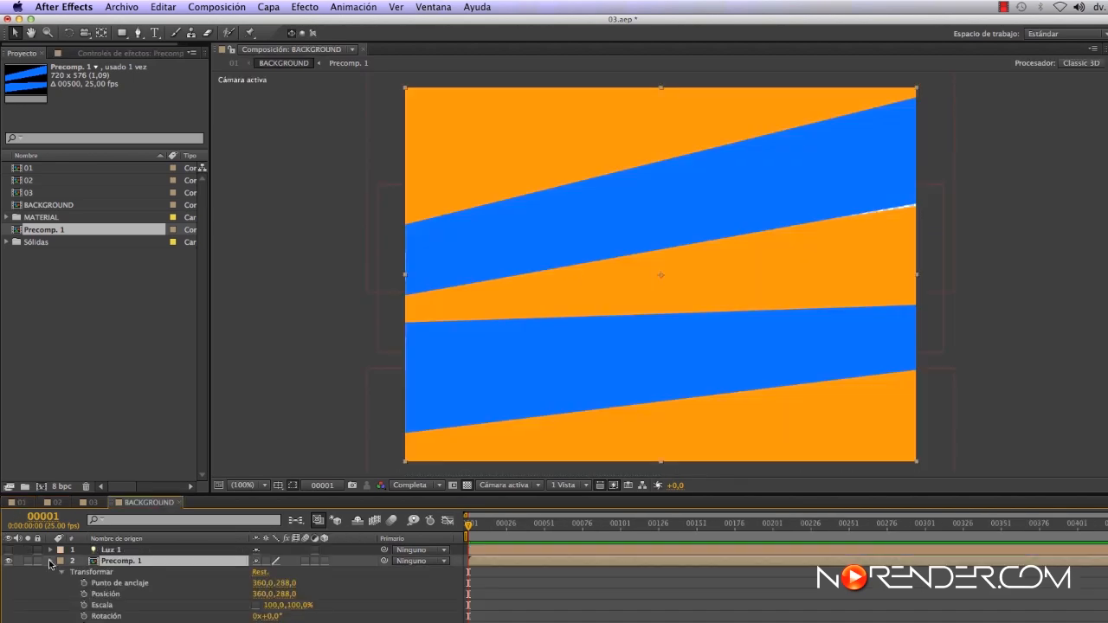
click(50, 561)
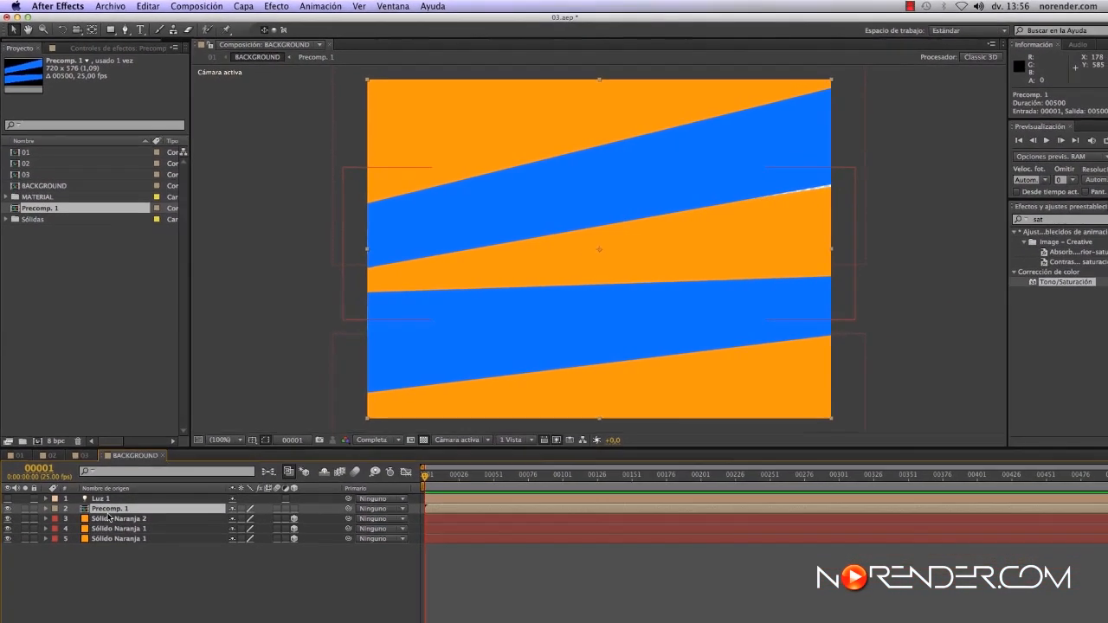
Apply the Tono/Saturación effect to Precomp. 1 with a master hue of 262°, and check the recoloured stripes in compositions 03, 02 and 01
drag(578, 438, 128, 500)
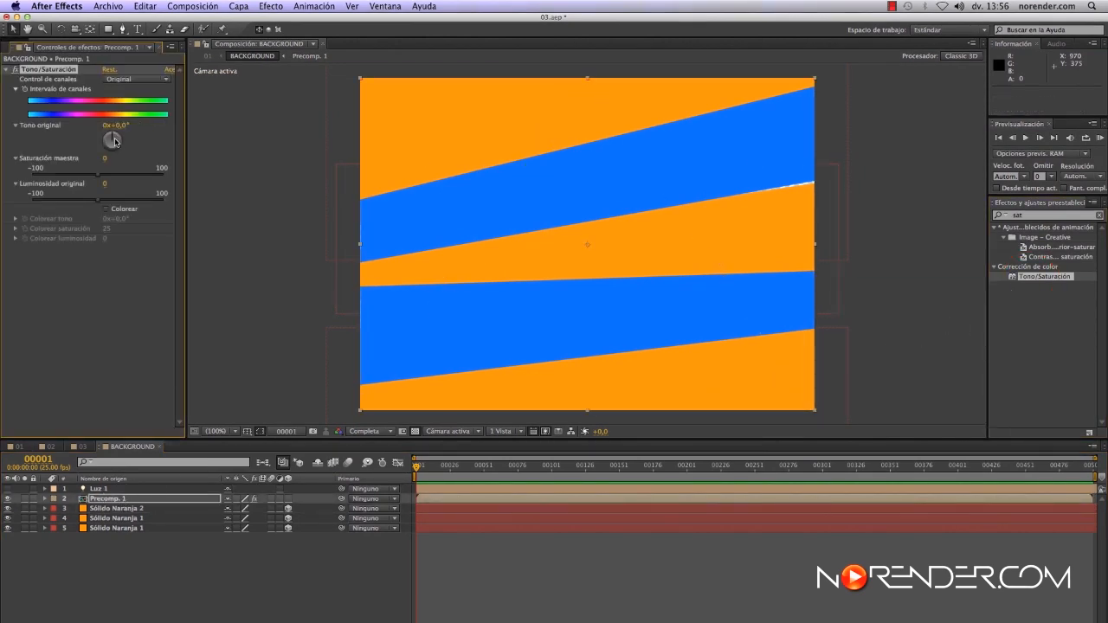
mouse_move(115, 141)
mouse_down()
mouse_move(117, 153)
mouse_move(103, 145)
mouse_up()
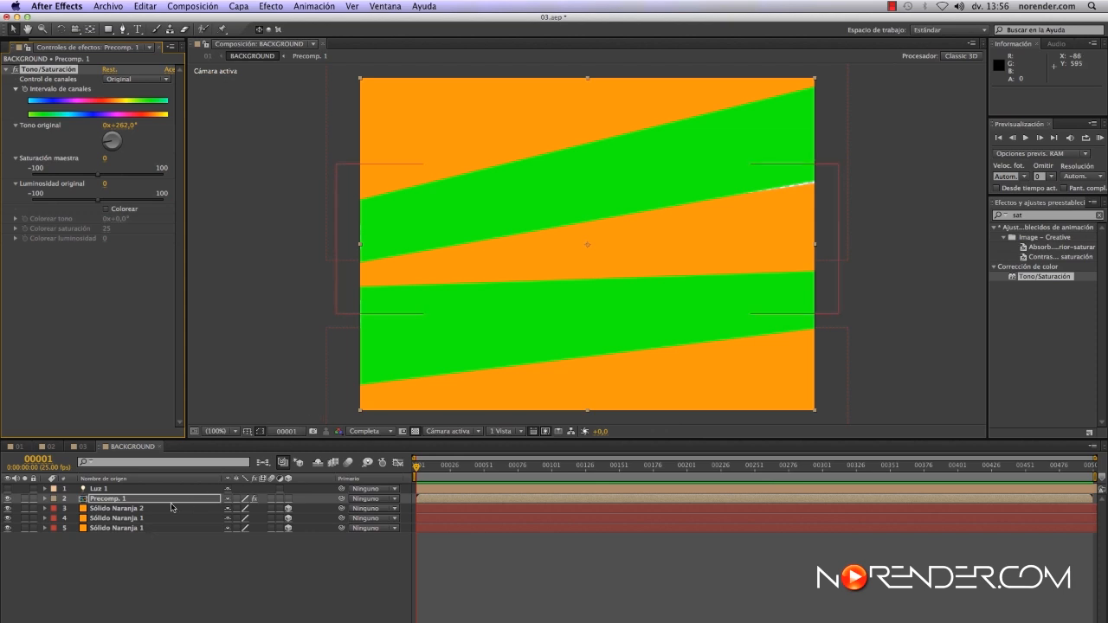
click(82, 447)
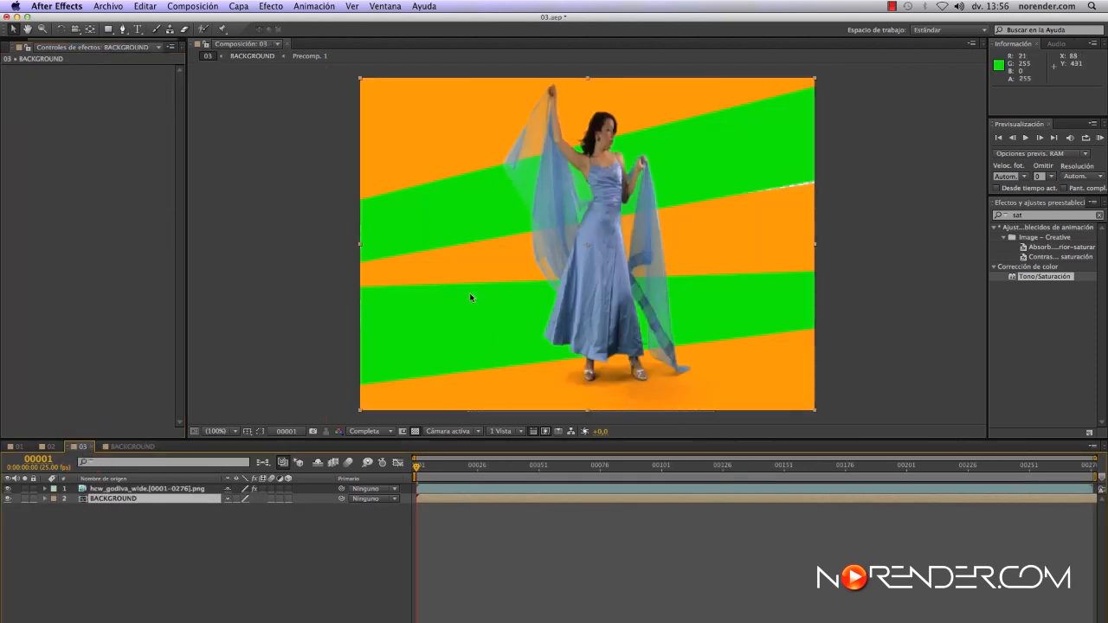
click(50, 446)
click(14, 447)
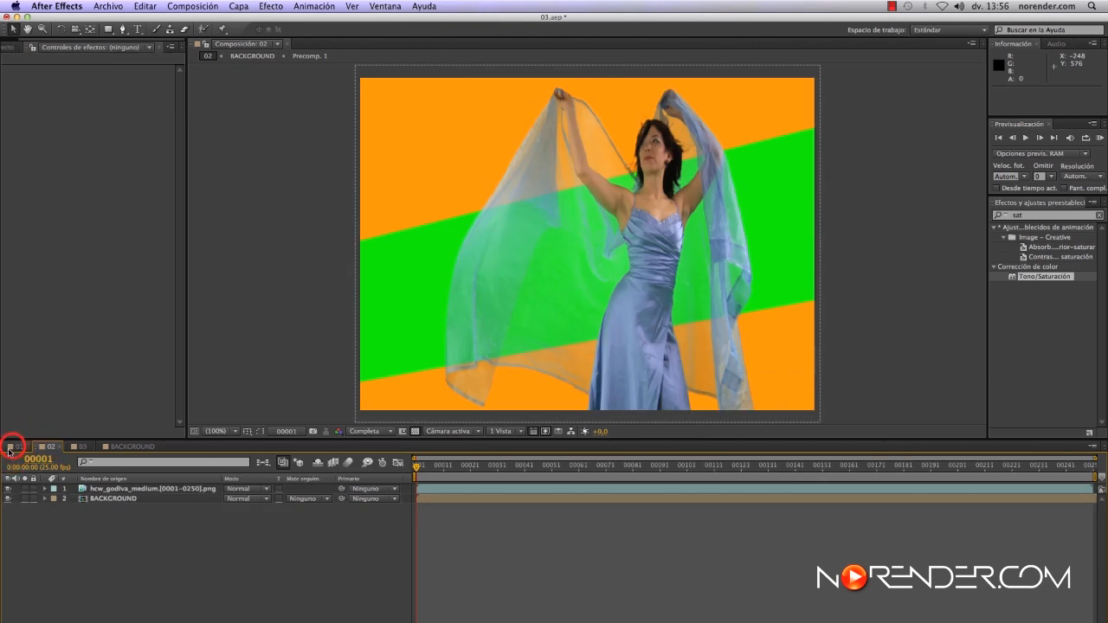
click(128, 447)
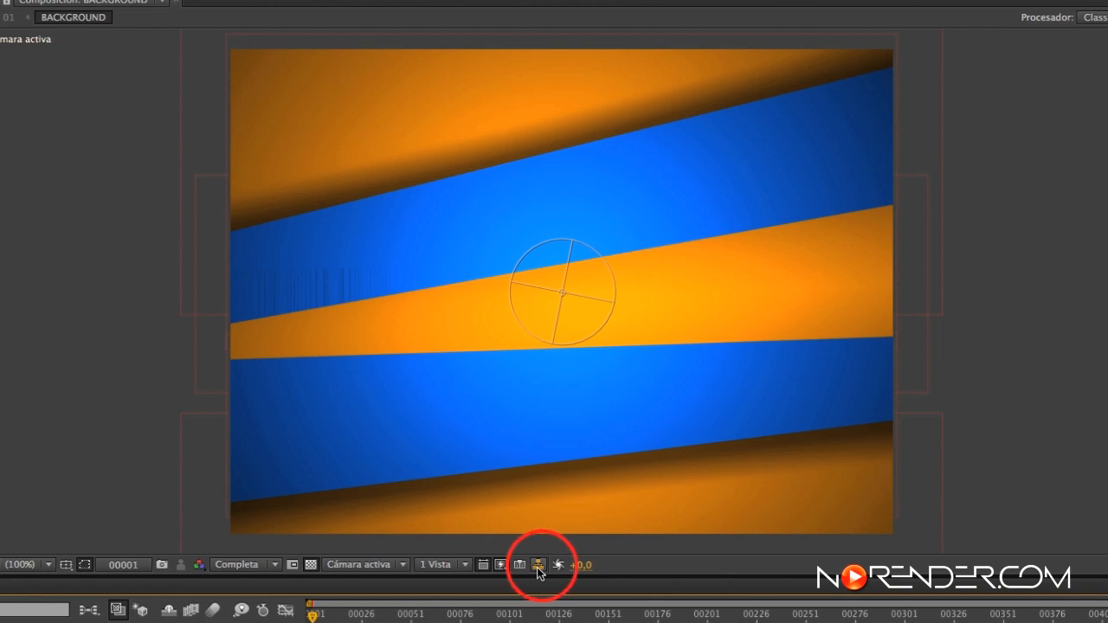
Open the composition flowchart of BACKGROUND, expand its node to show the source layers, and reposition the node
click(537, 566)
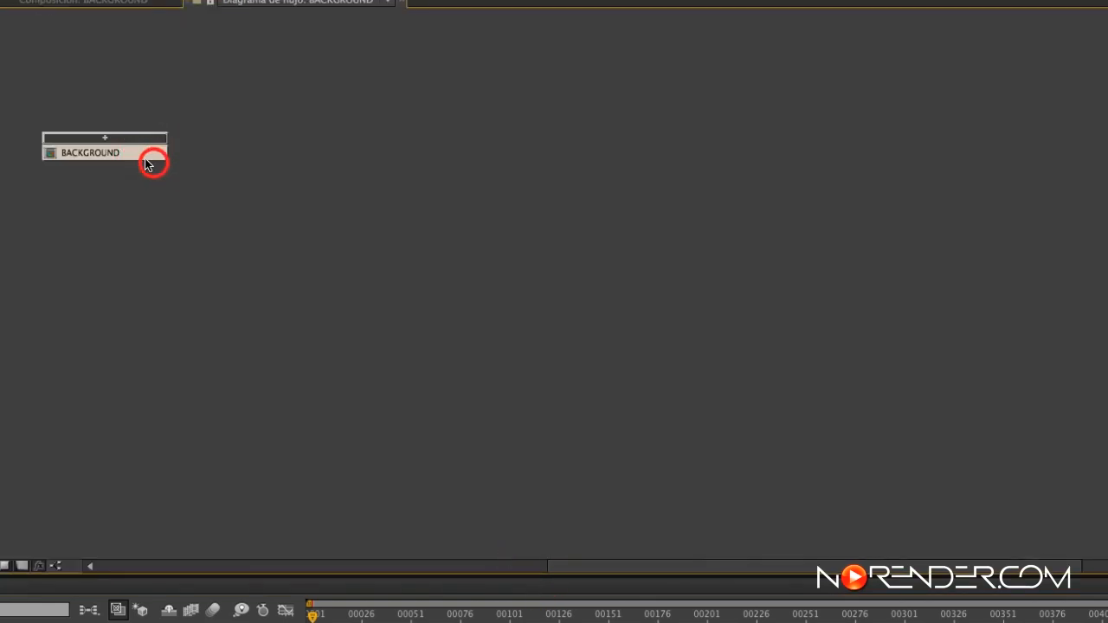
click(154, 162)
click(151, 154)
drag(151, 158, 538, 458)
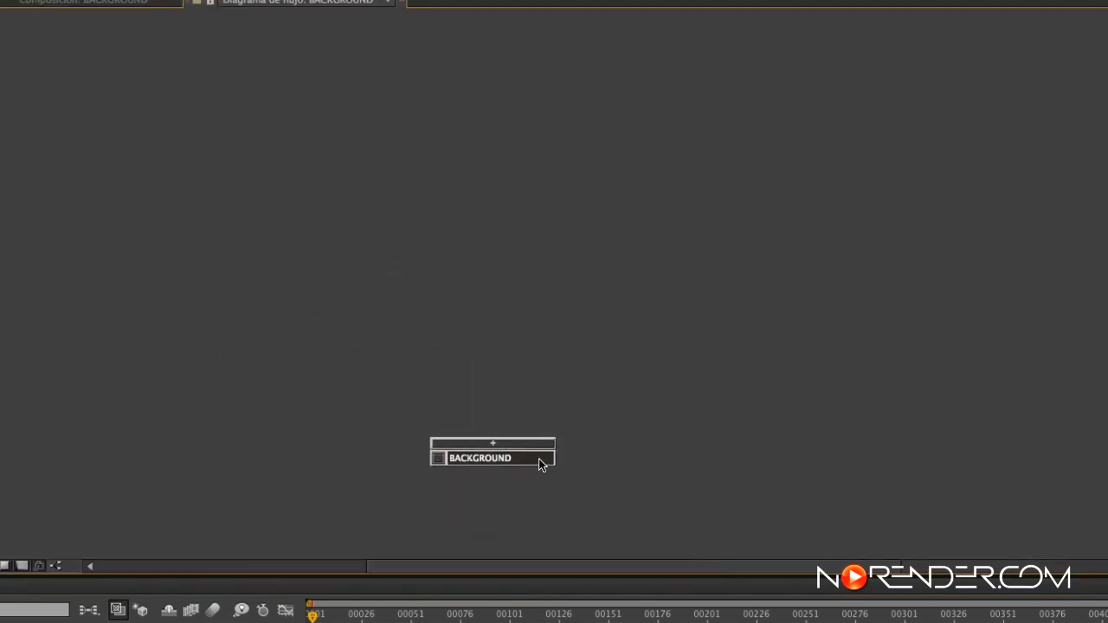
click(422, 495)
click(435, 483)
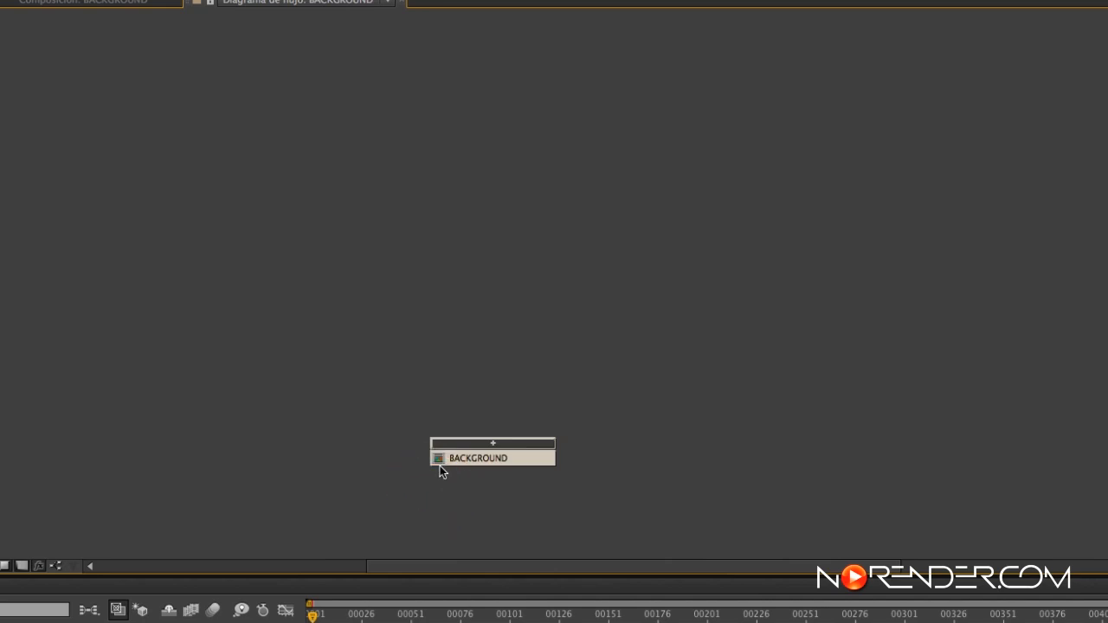
click(510, 440)
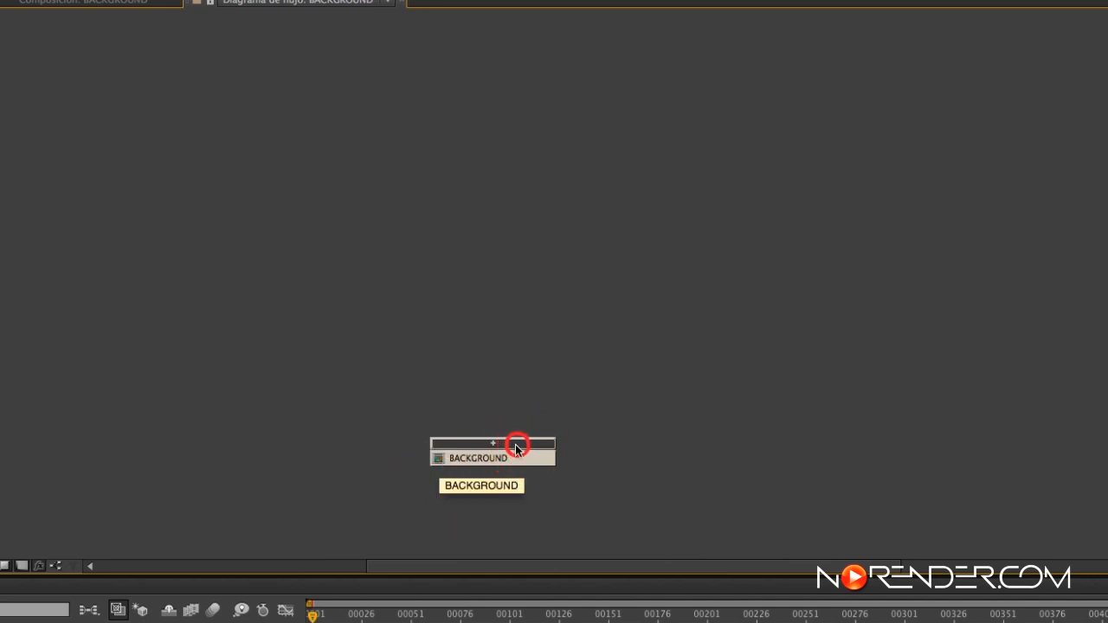
click(512, 466)
drag(511, 467, 421, 324)
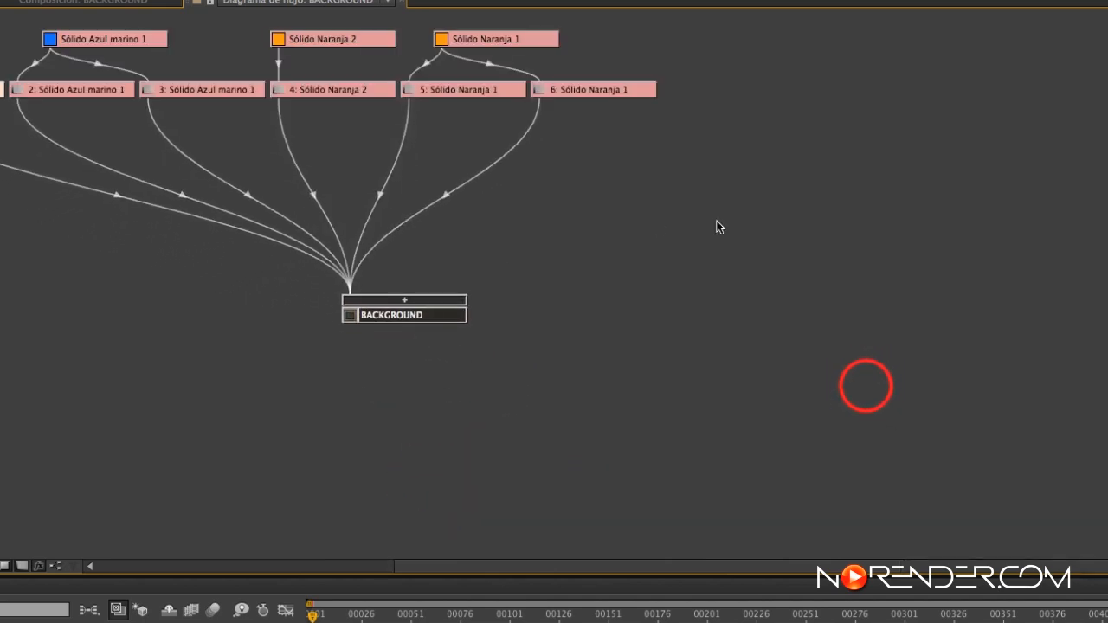
Centre the node tree in the flowchart and space the Luz 1 and five solid layer nodes in a row above BACKGROUND
mouse_move(873, 390)
mouse_down()
mouse_move(580, 231)
mouse_move(99, 5)
mouse_move(17, 5)
mouse_move(631, 476)
mouse_move(633, 462)
mouse_move(618, 461)
mouse_up()
drag(196, 241, 145, 245)
drag(353, 244, 340, 252)
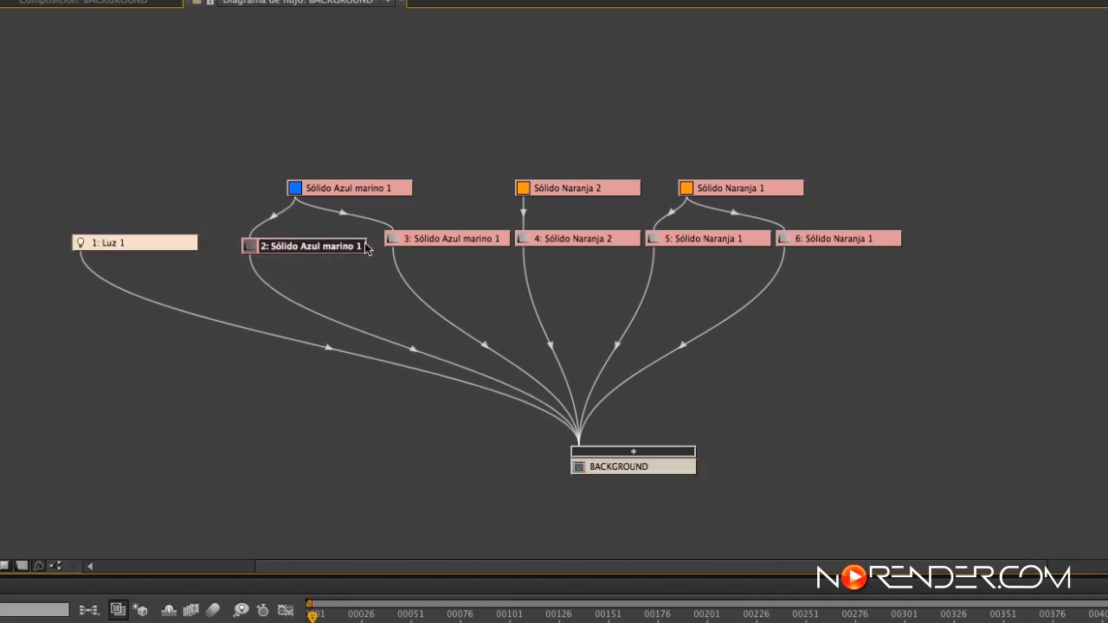
drag(443, 242, 429, 252)
drag(581, 241, 569, 251)
drag(718, 245, 711, 254)
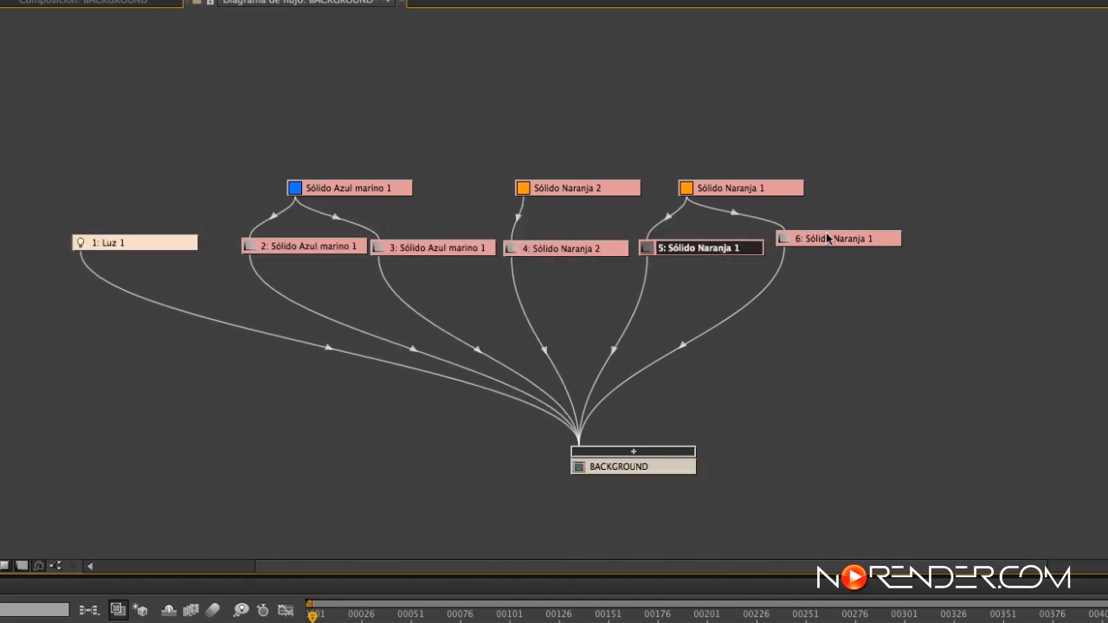
drag(830, 240, 834, 251)
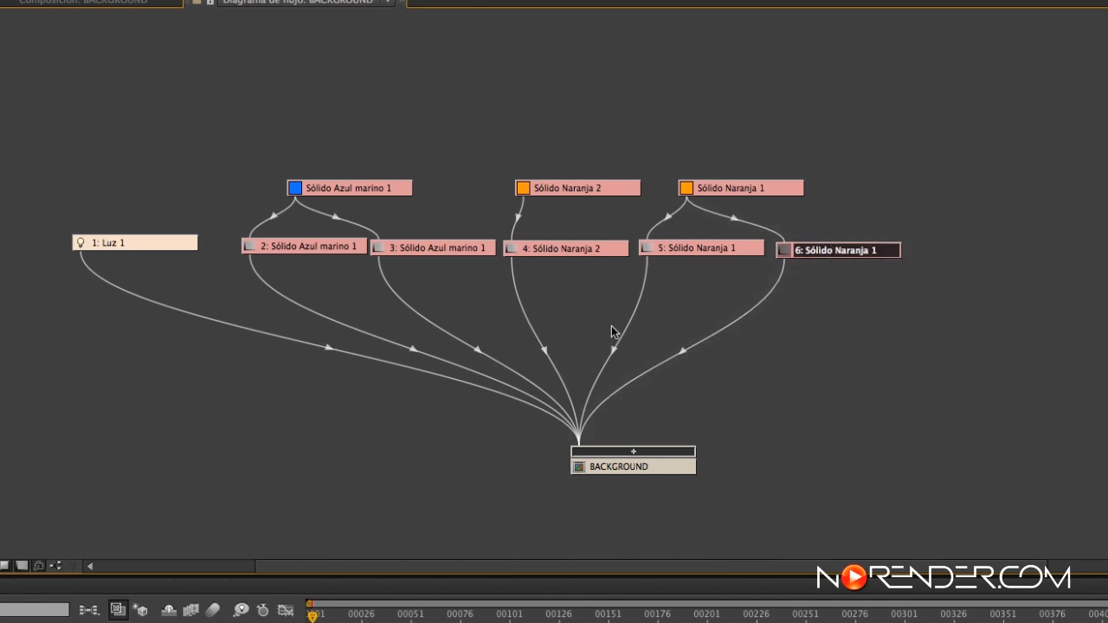
drag(118, 242, 111, 247)
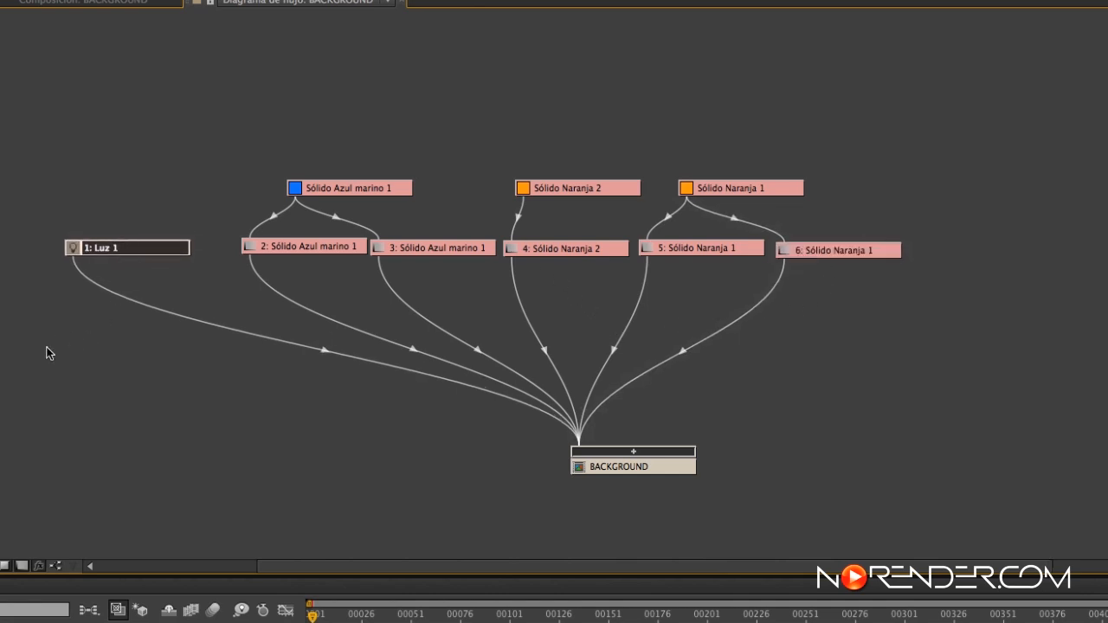
Lower the Sólido Azul marino 1 and Sólido Naranja 2 layer nodes slightly and raise their source nodes above them
drag(329, 247, 322, 258)
drag(412, 249, 410, 260)
drag(372, 192, 389, 174)
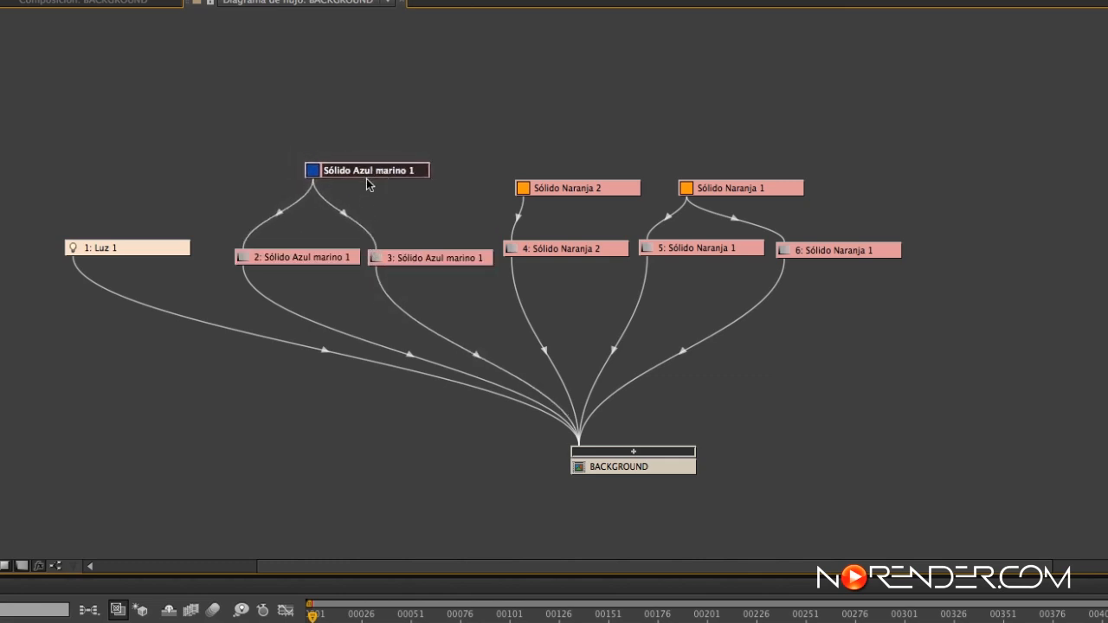
drag(588, 249, 591, 259)
drag(598, 191, 592, 174)
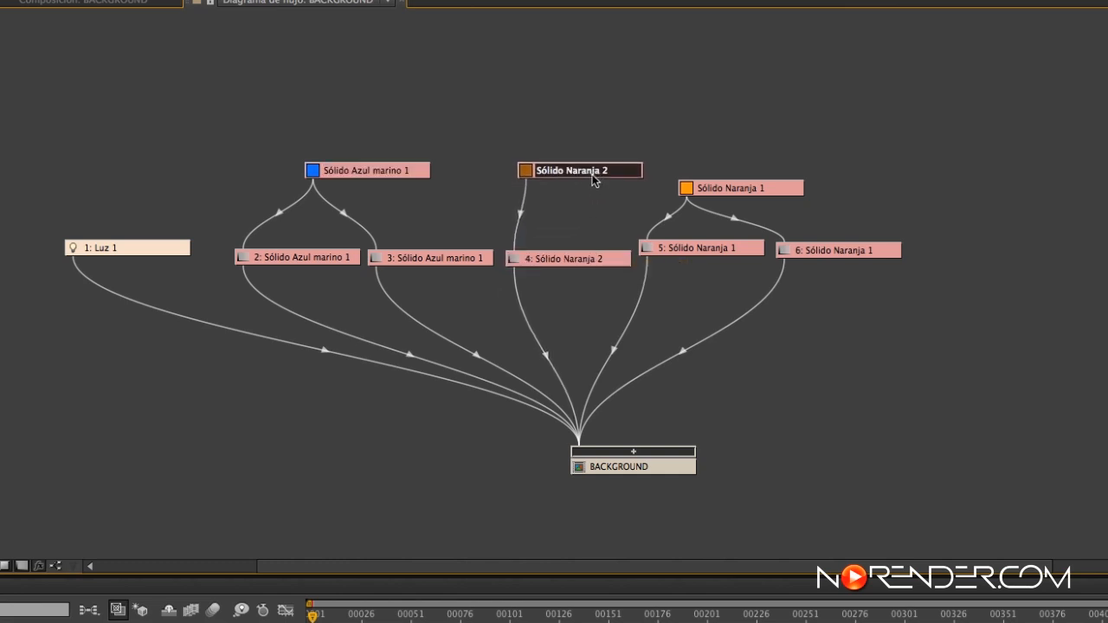
Spread the two Sólido Naranja 1 layer nodes apart and raise their source node level with the Sólido Naranja 2 source
drag(721, 248, 731, 254)
drag(839, 256, 848, 257)
drag(748, 194, 779, 173)
drag(598, 171, 596, 165)
drag(782, 165, 775, 165)
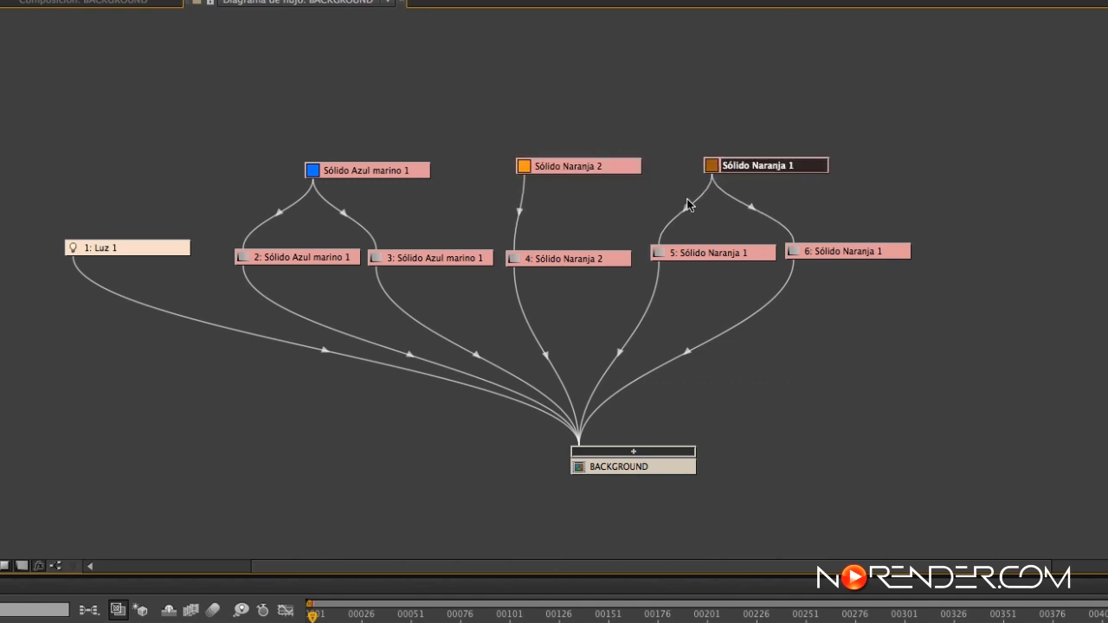
click(903, 177)
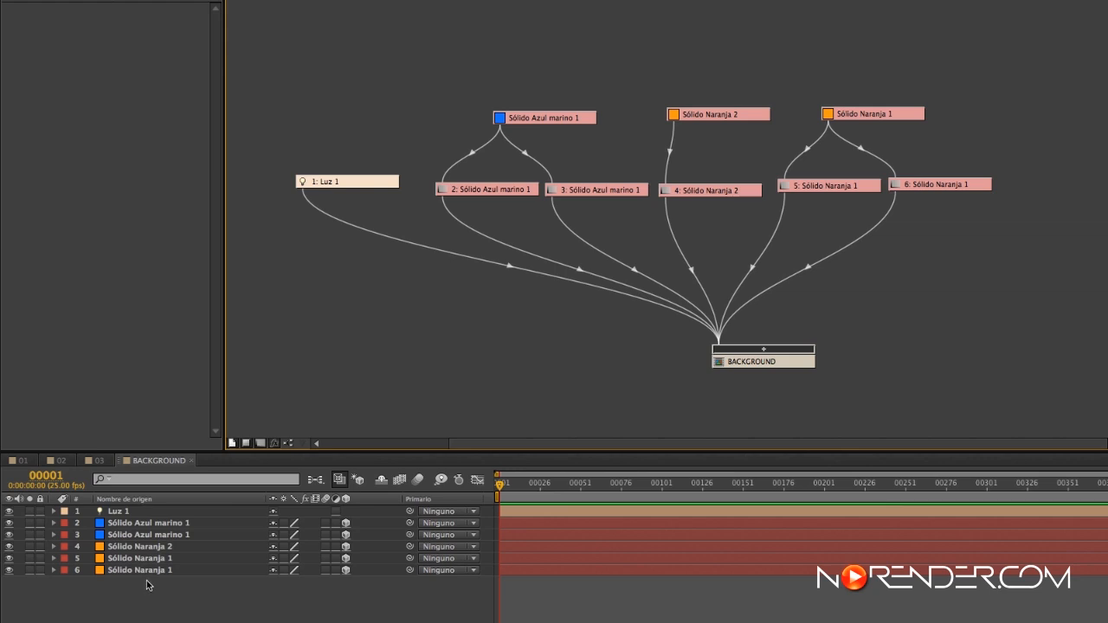
Move the BACKGROUND node closer beneath the Sólido Naranja 2 branch in the flowchart
drag(1065, 74, 253, 405)
click(902, 326)
drag(767, 366, 740, 355)
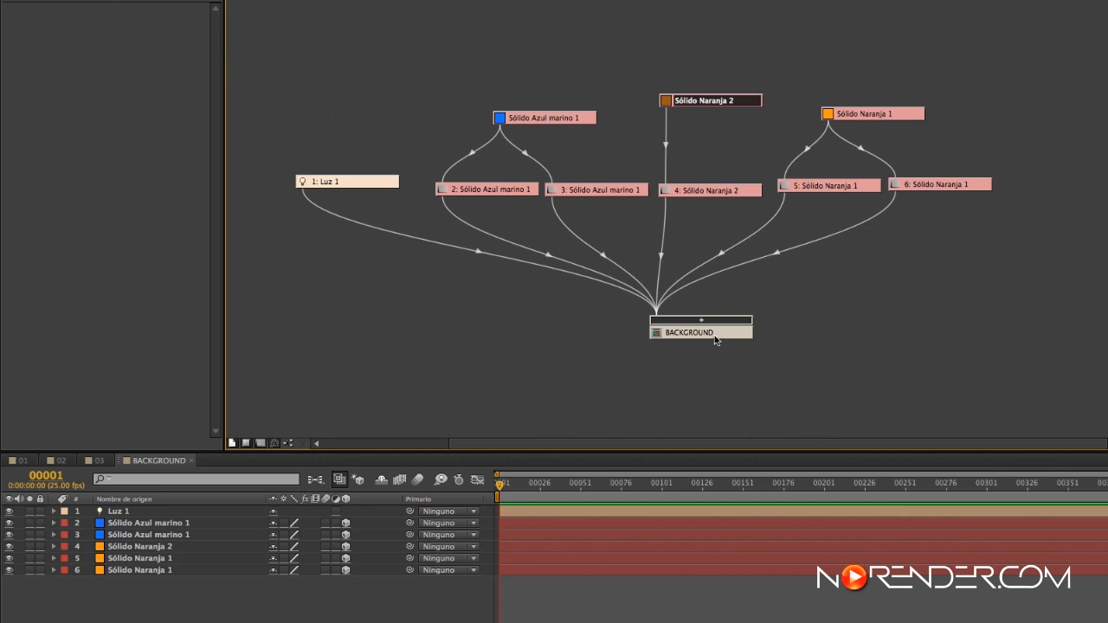
drag(714, 335, 730, 355)
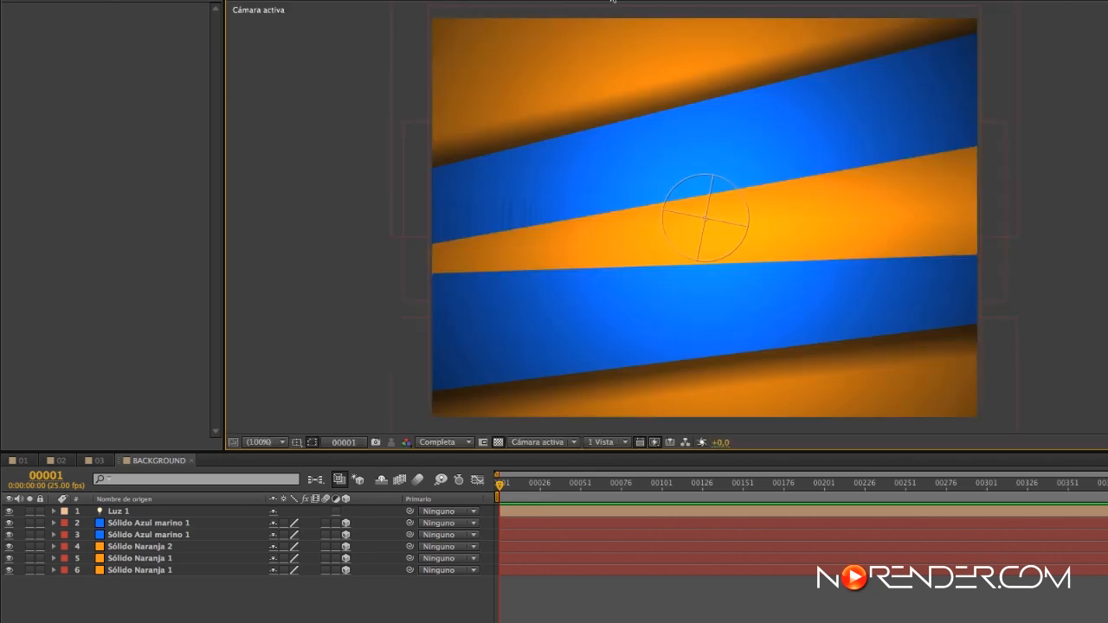
Open composition 01, display its composition flowchart, and expand the 01 node
click(21, 460)
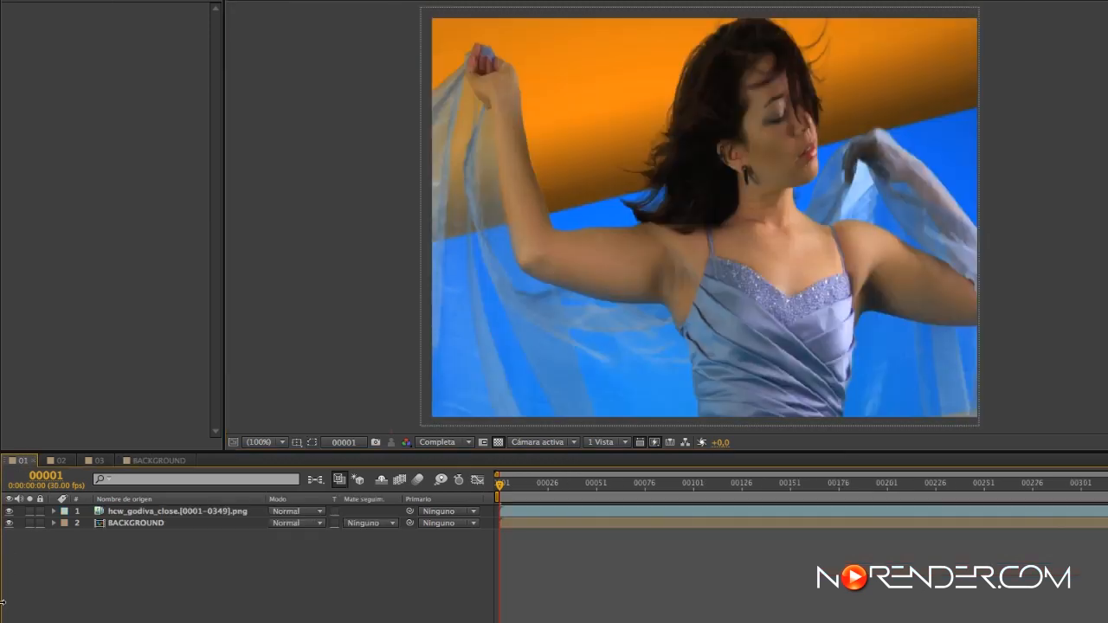
click(129, 525)
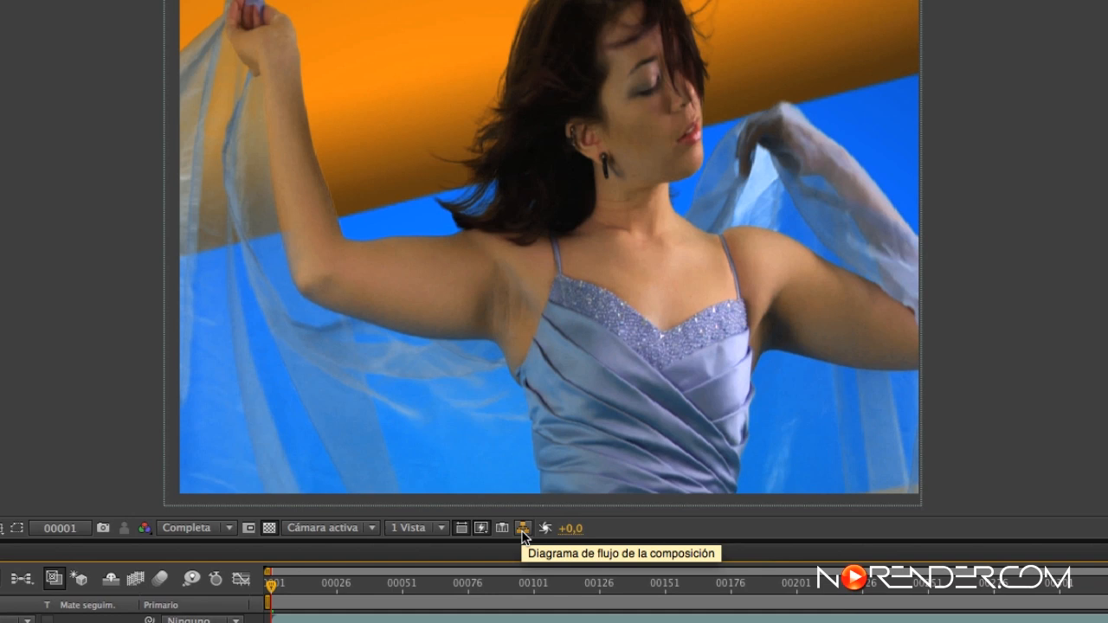
click(522, 529)
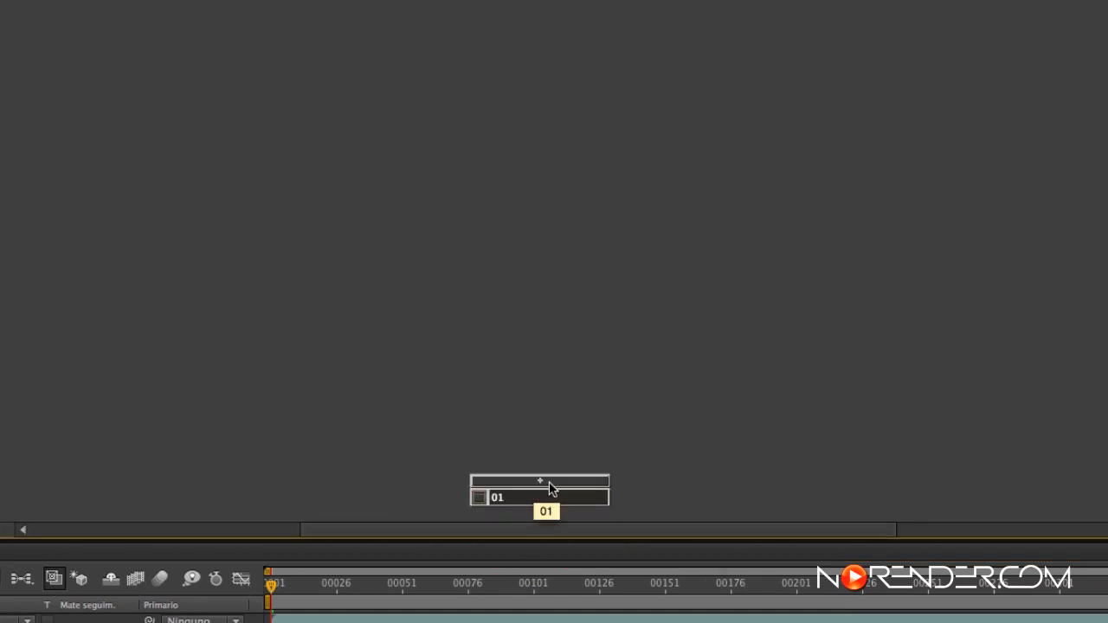
click(552, 482)
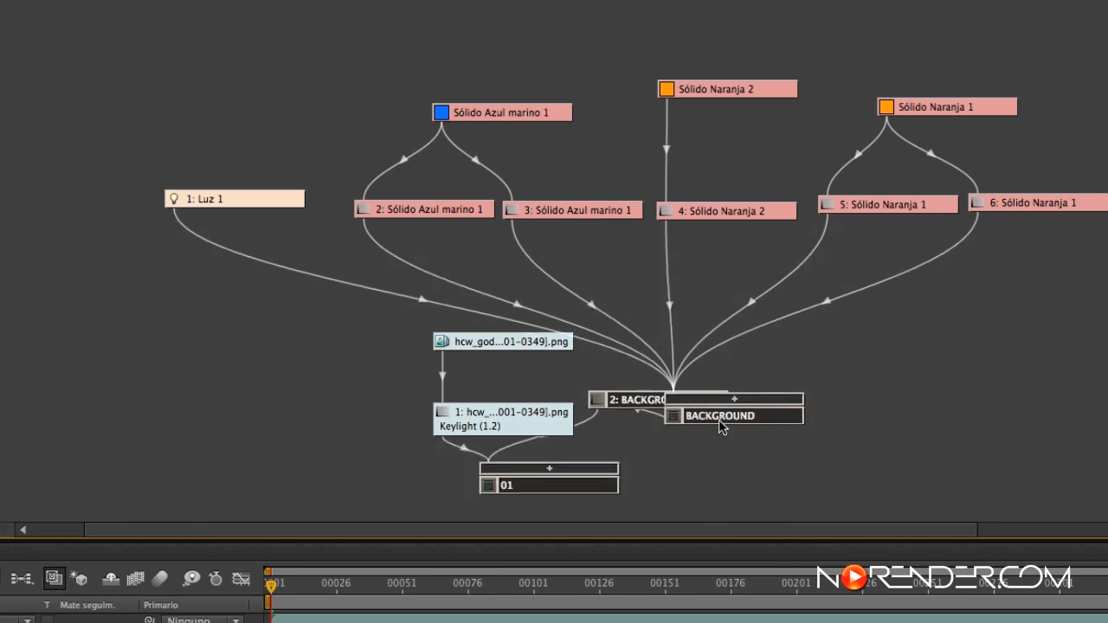
Arrange the flowchart of 01 so the BACKGROUND and footage branches stand apart above the 01 node
drag(799, 424, 809, 327)
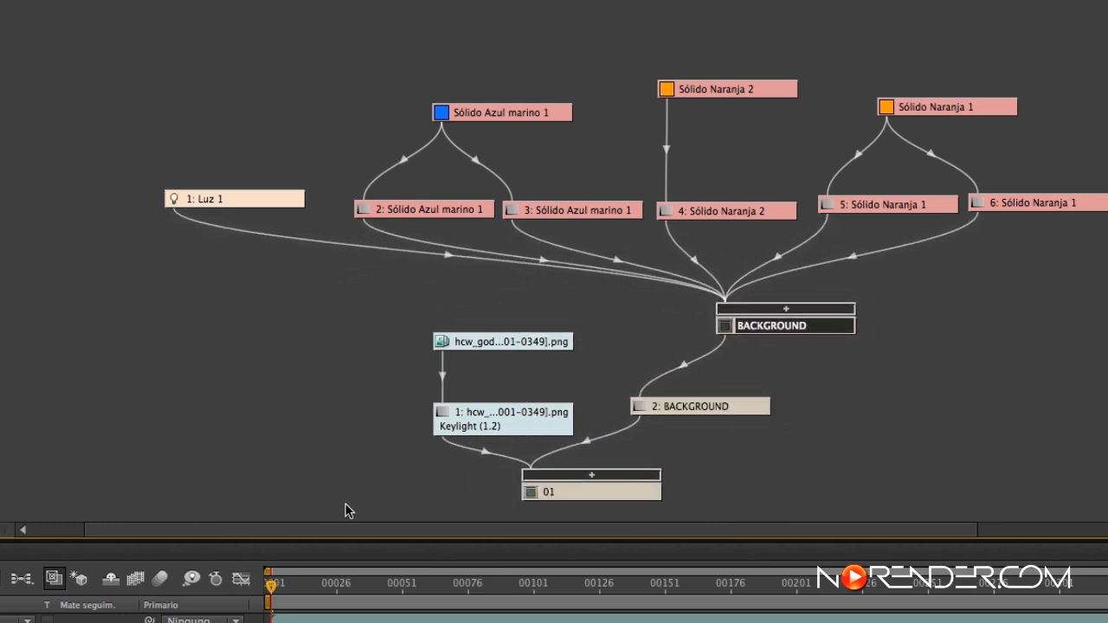
drag(496, 350, 465, 338)
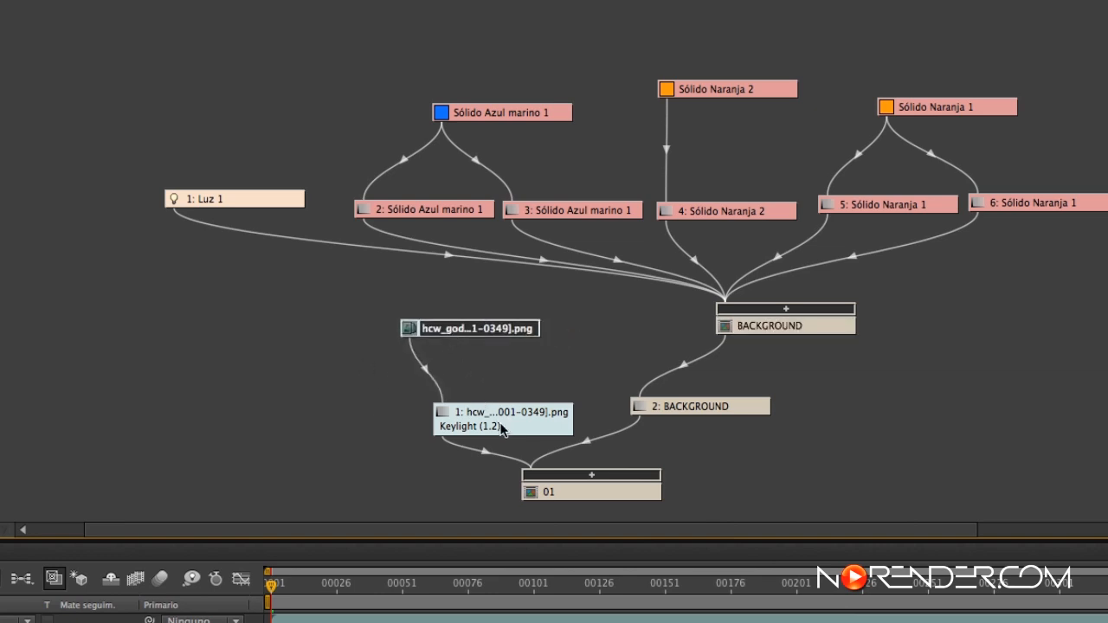
drag(505, 430, 499, 412)
mouse_move(569, 493)
mouse_down()
mouse_move(598, 488)
mouse_move(589, 485)
mouse_up()
mouse_move(507, 413)
mouse_down()
mouse_move(495, 417)
mouse_move(503, 407)
mouse_up()
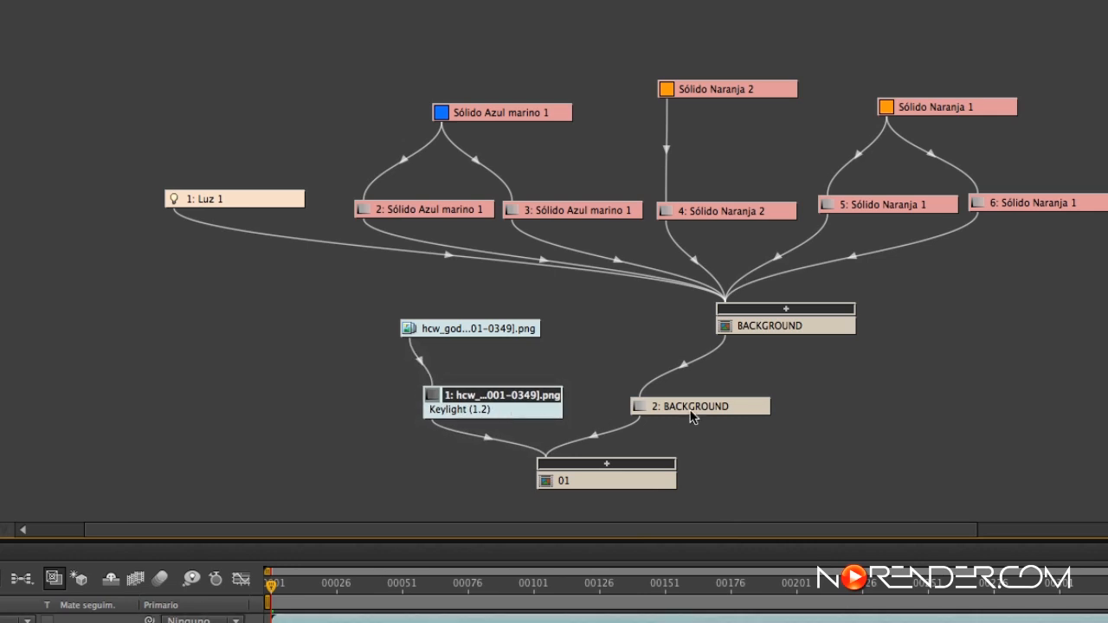
drag(690, 409, 693, 408)
drag(463, 405, 460, 407)
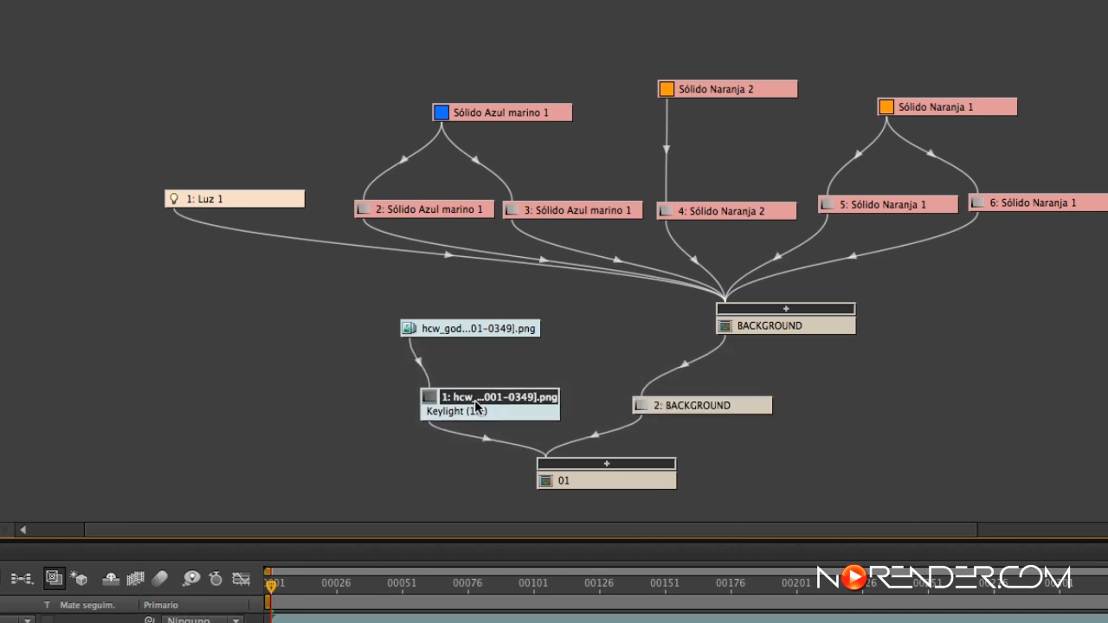
drag(483, 329, 440, 336)
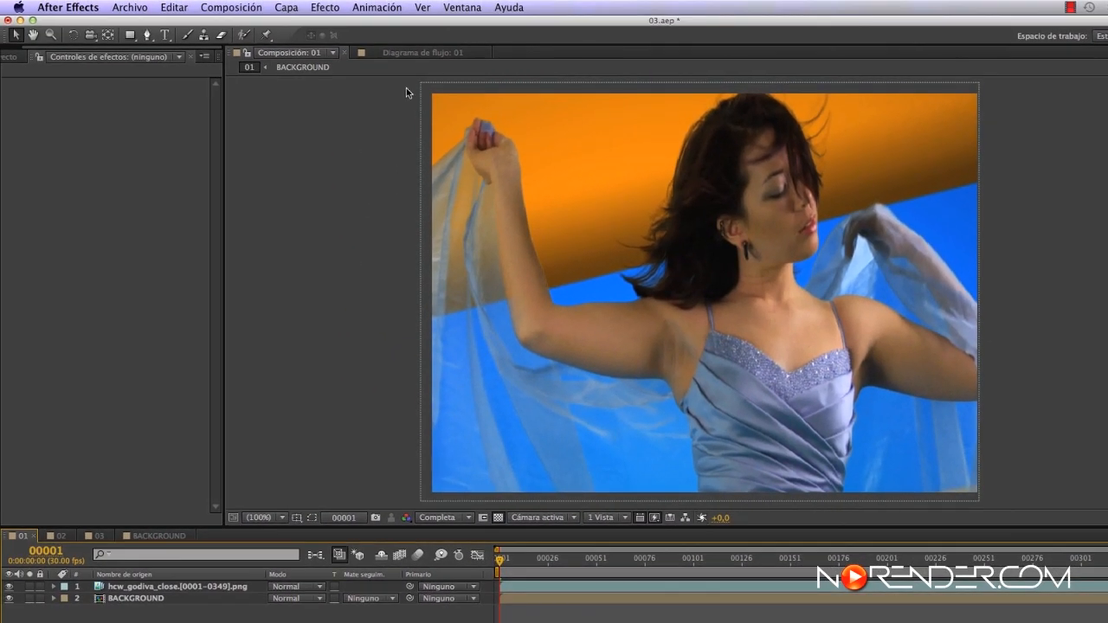
Return to the flowchart of 01 and examine the 2: BACKGROUND layer node and the BACKGROUND composition node feeding it
click(426, 53)
click(829, 429)
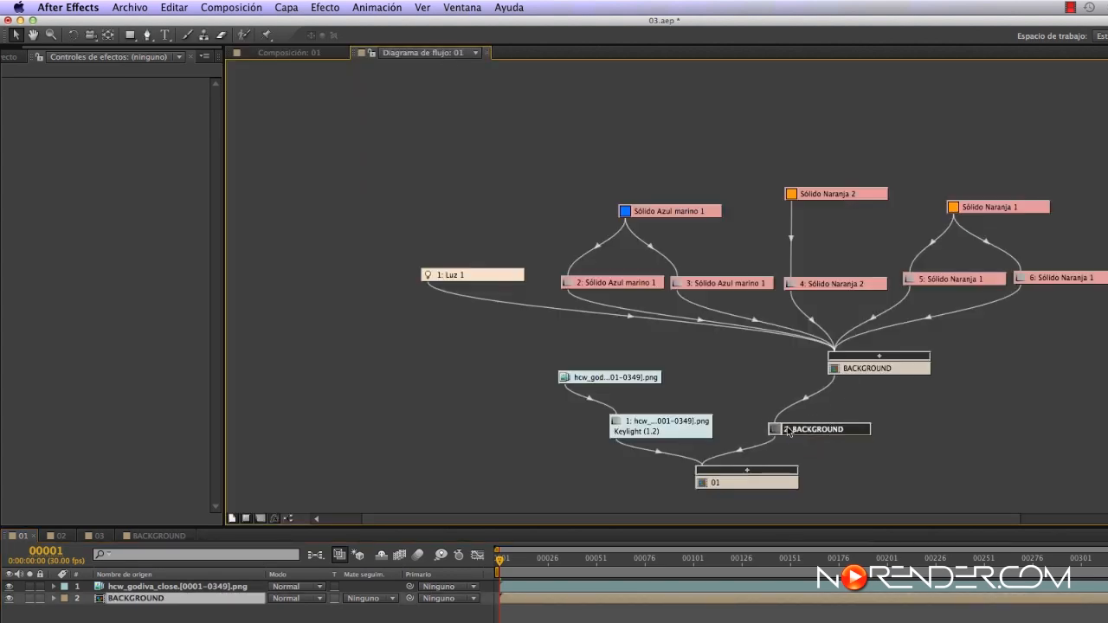
click(808, 443)
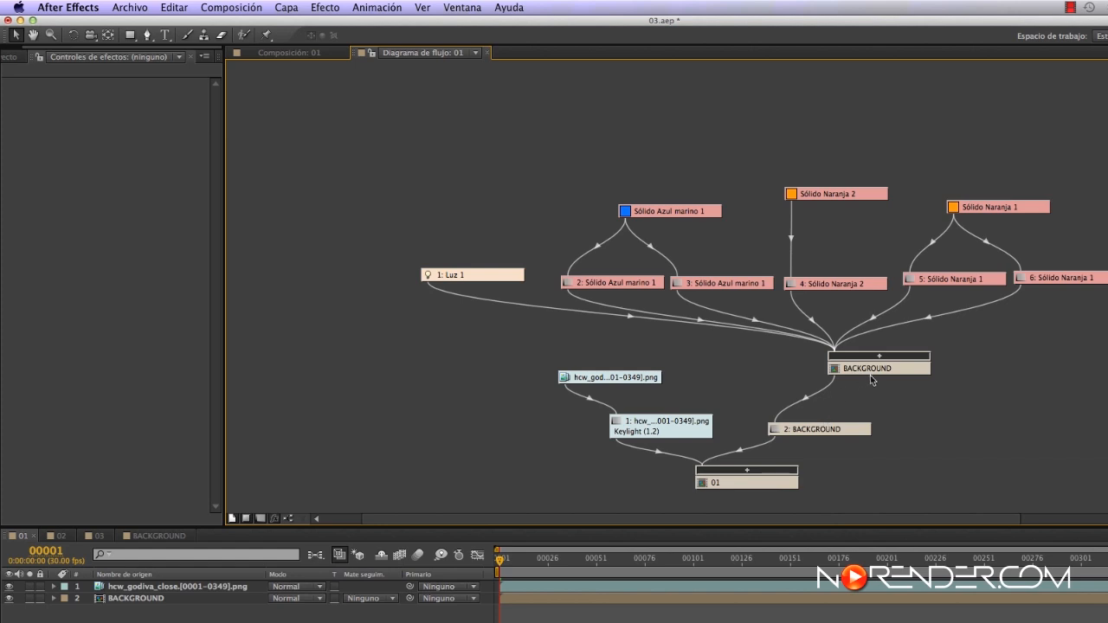
drag(876, 372, 878, 371)
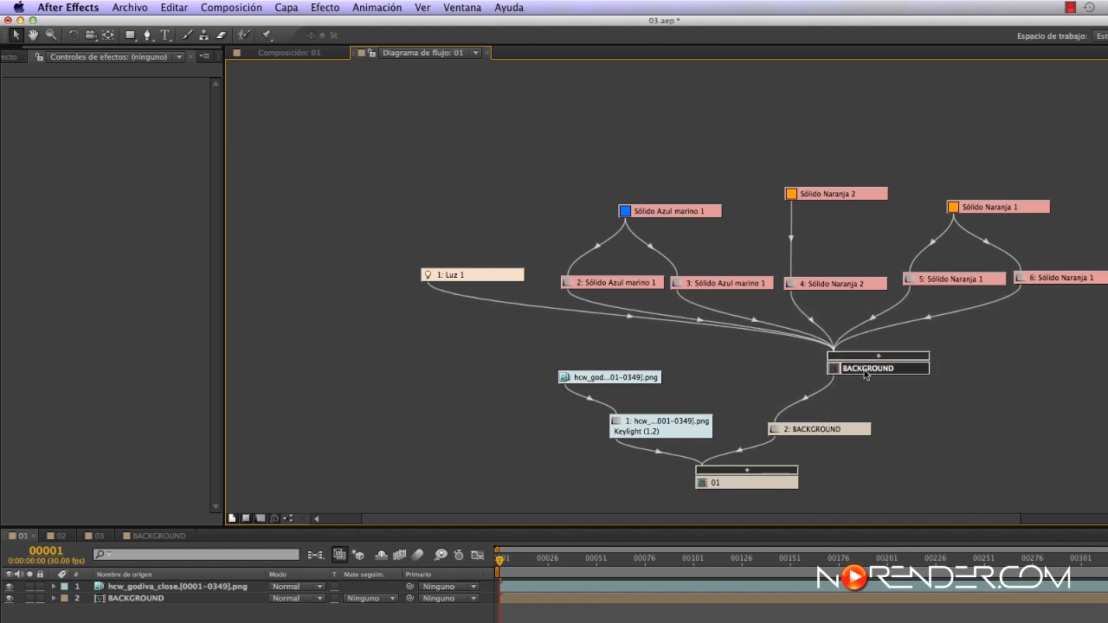
Move the whole node tree up and left in the flowchart, and shift the Keylight footage layer node beneath its source
drag(363, 237, 1107, 308)
drag(507, 136, 1107, 244)
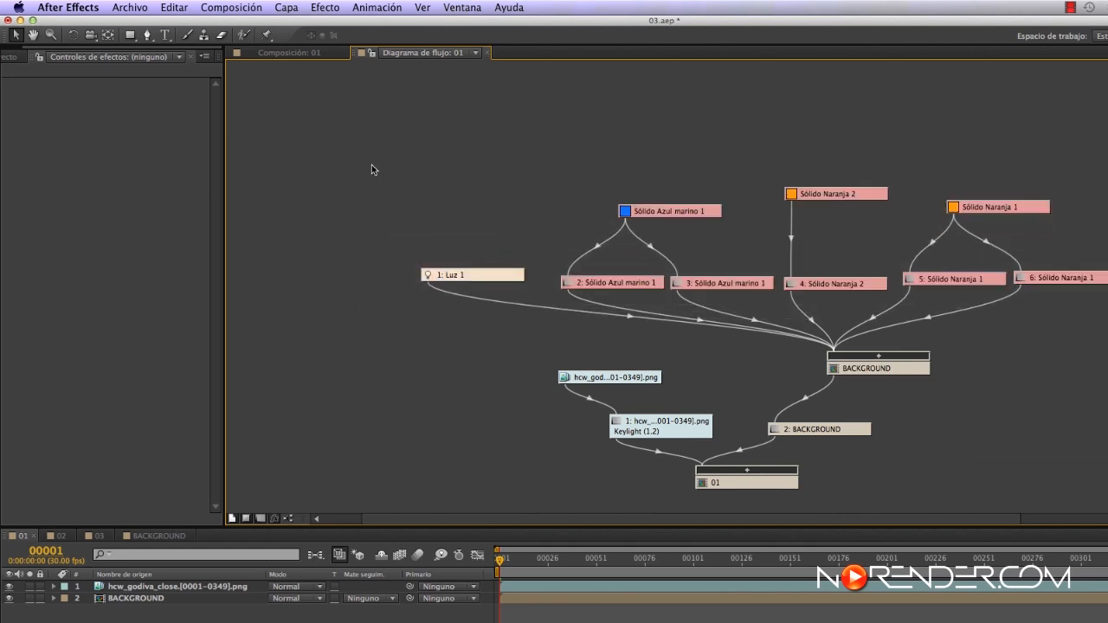
drag(358, 153, 1097, 489)
drag(755, 485, 689, 439)
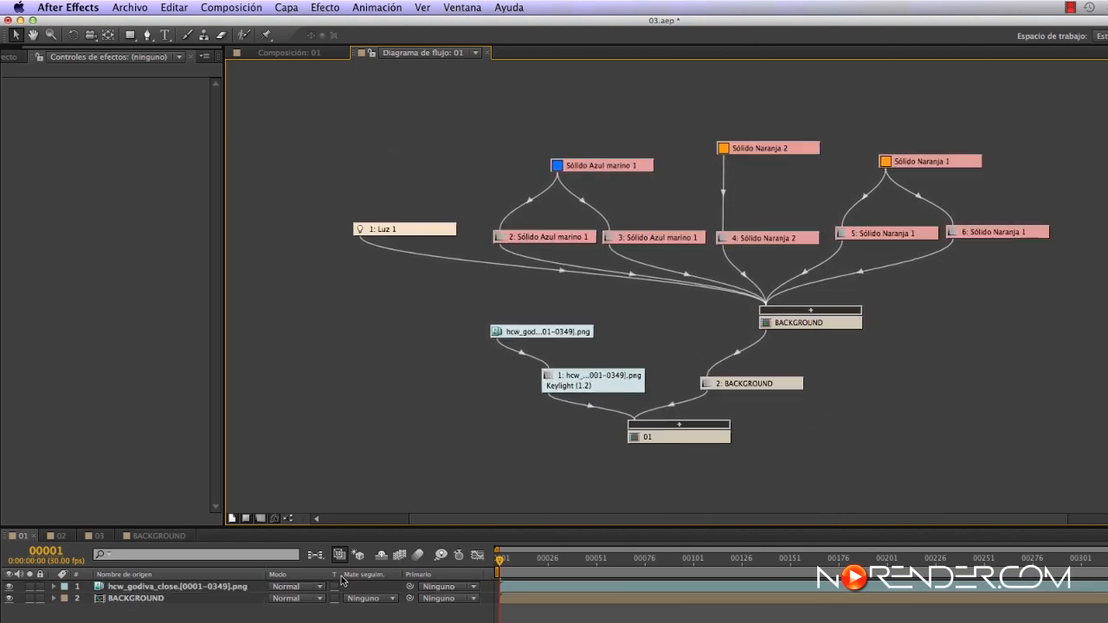
drag(457, 307, 575, 392)
click(636, 351)
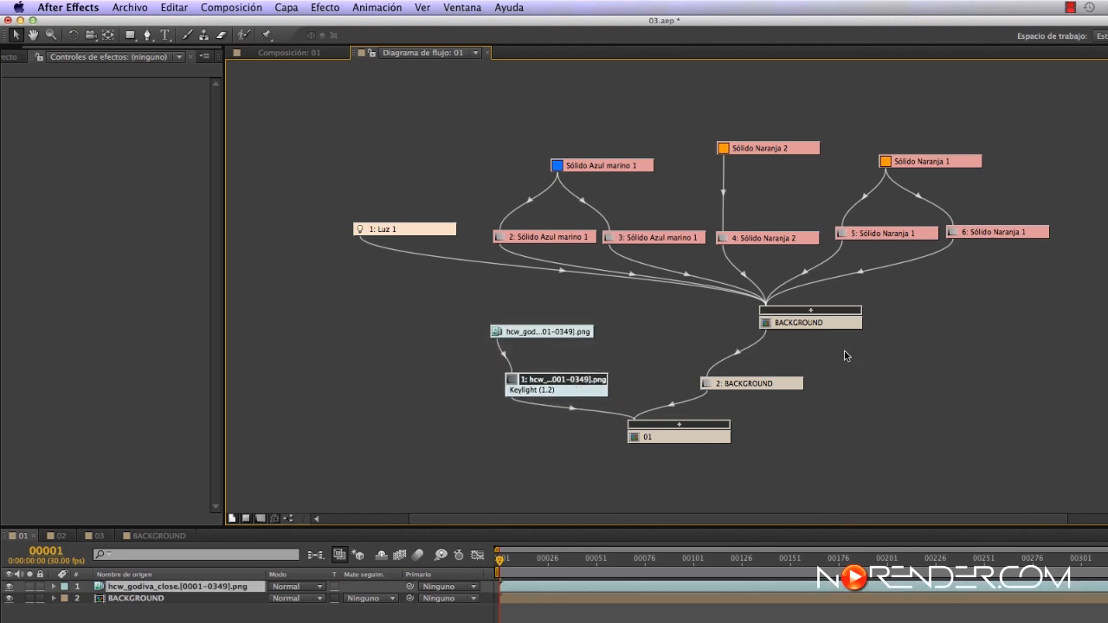
Nudge the BACKGROUND composition node up and left in the flowchart, and lower the 01 node so it sits centred beneath both branches
drag(809, 323, 803, 320)
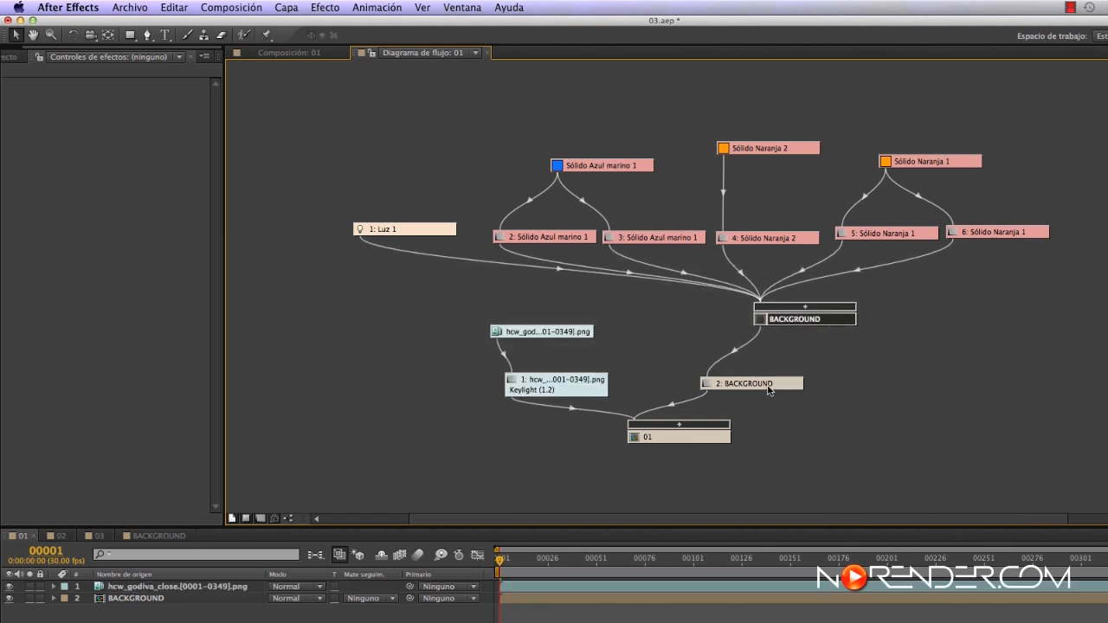
drag(717, 434, 631, 473)
click(769, 453)
drag(816, 320, 818, 317)
click(879, 328)
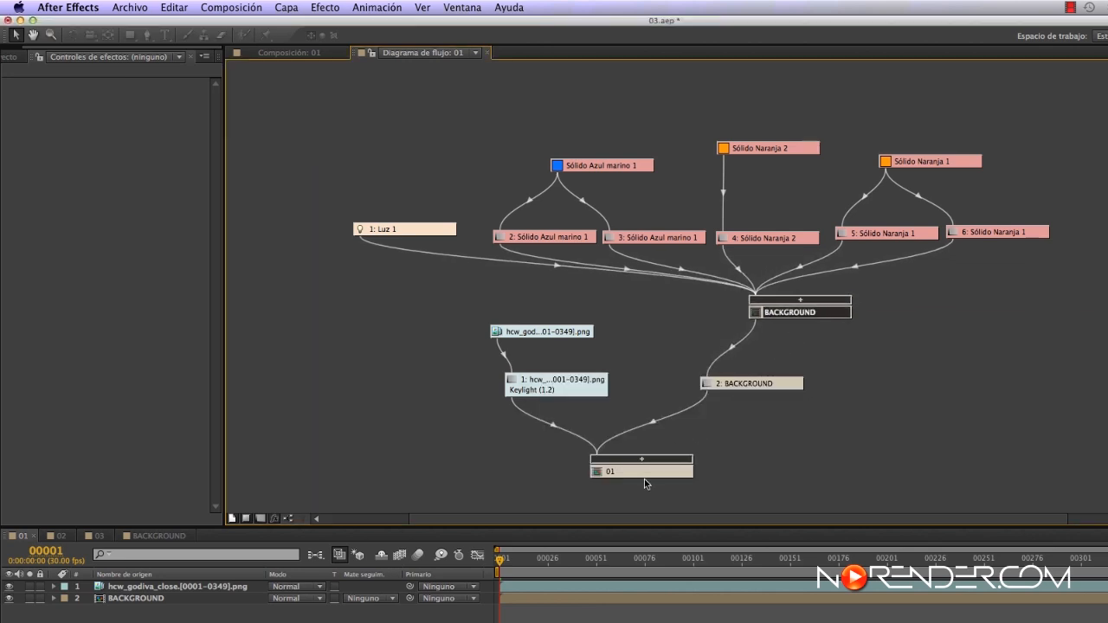
drag(646, 475, 650, 476)
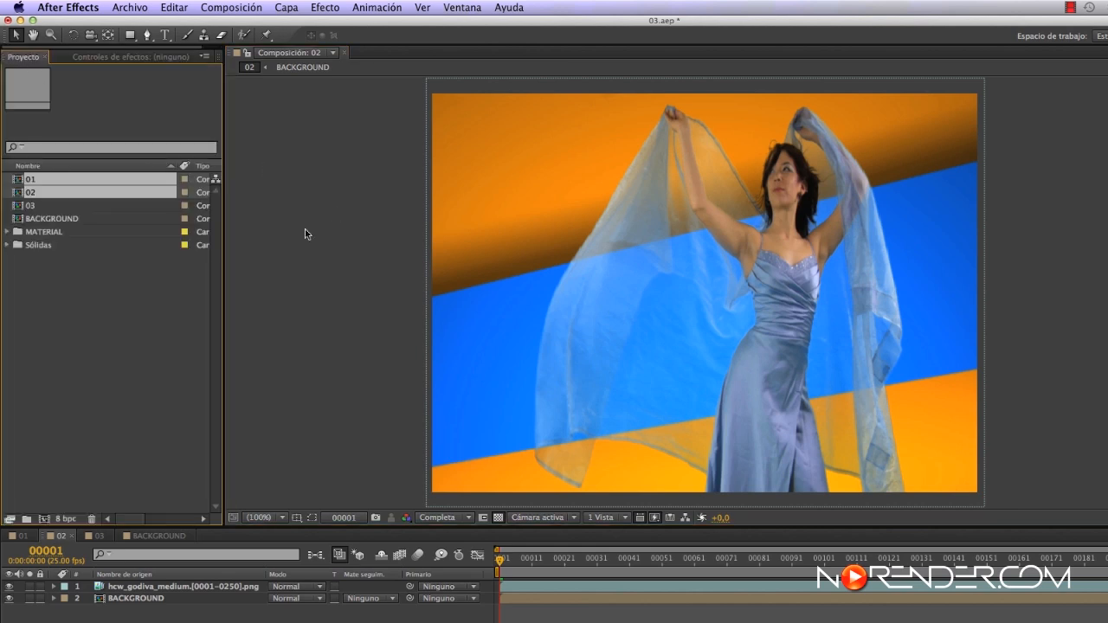
Deselect the project compositions and compare the BACKGROUND composition with its nested use in compositions 03, 02 and 01
click(95, 334)
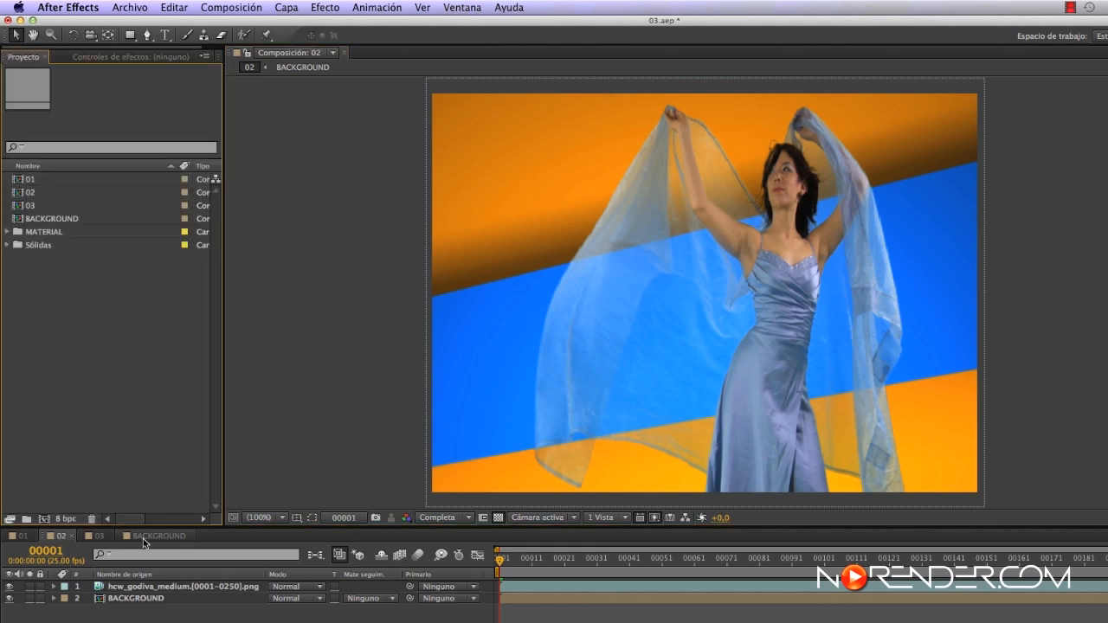
click(157, 536)
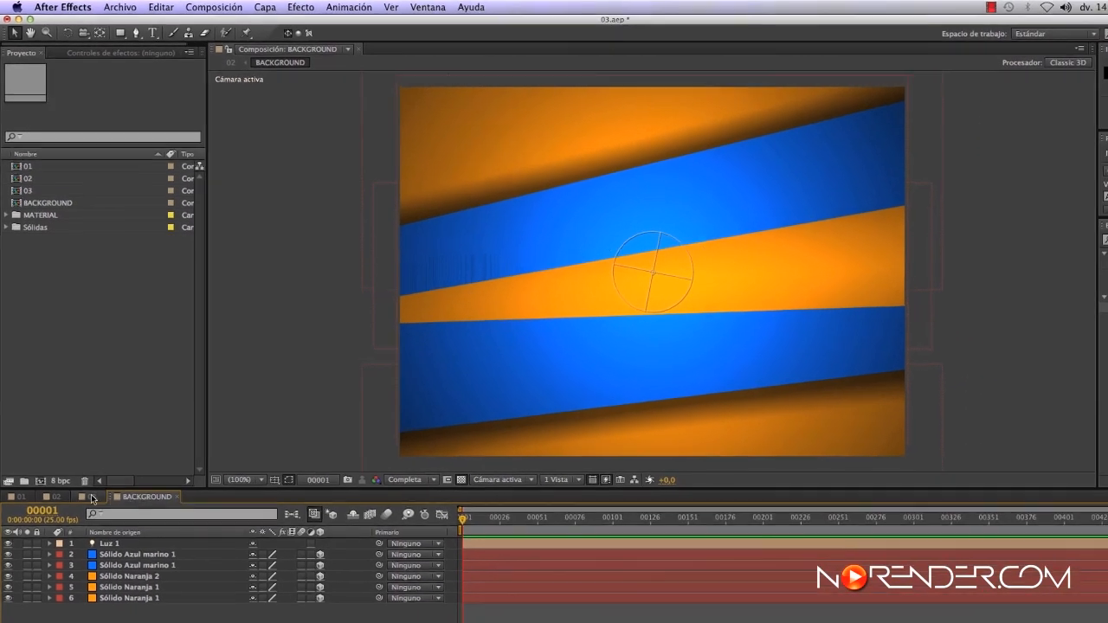
click(100, 537)
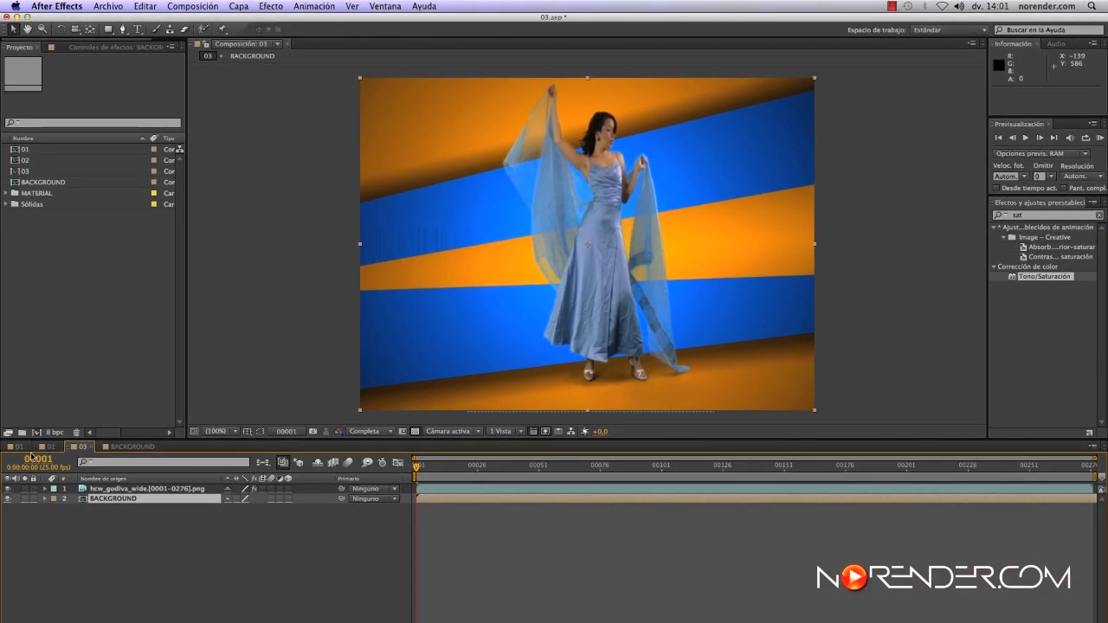
click(130, 447)
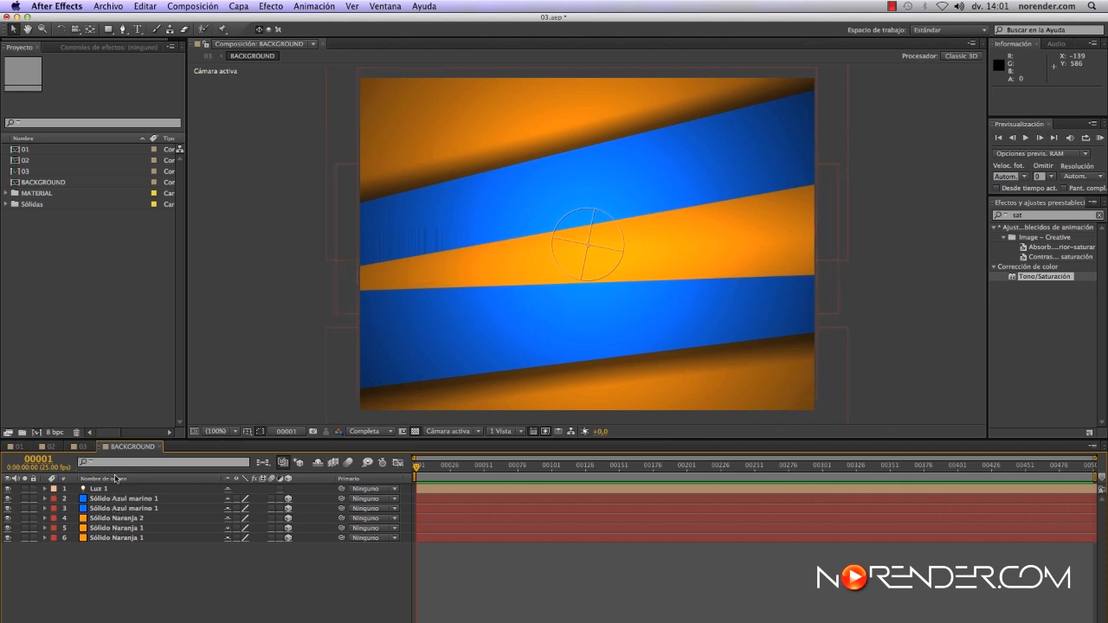
click(83, 446)
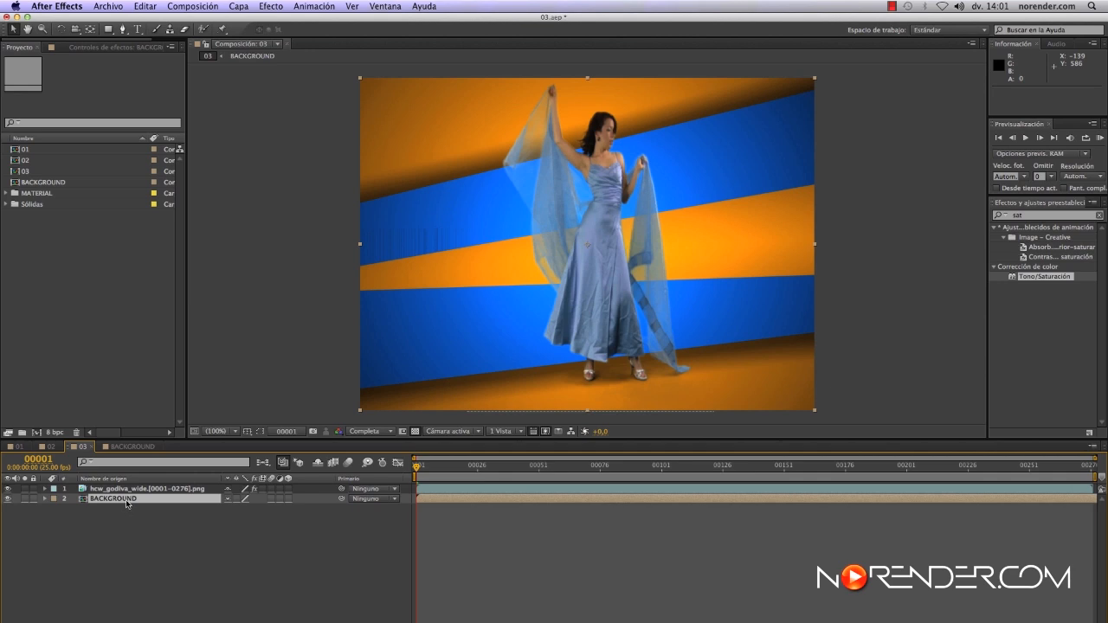
click(51, 446)
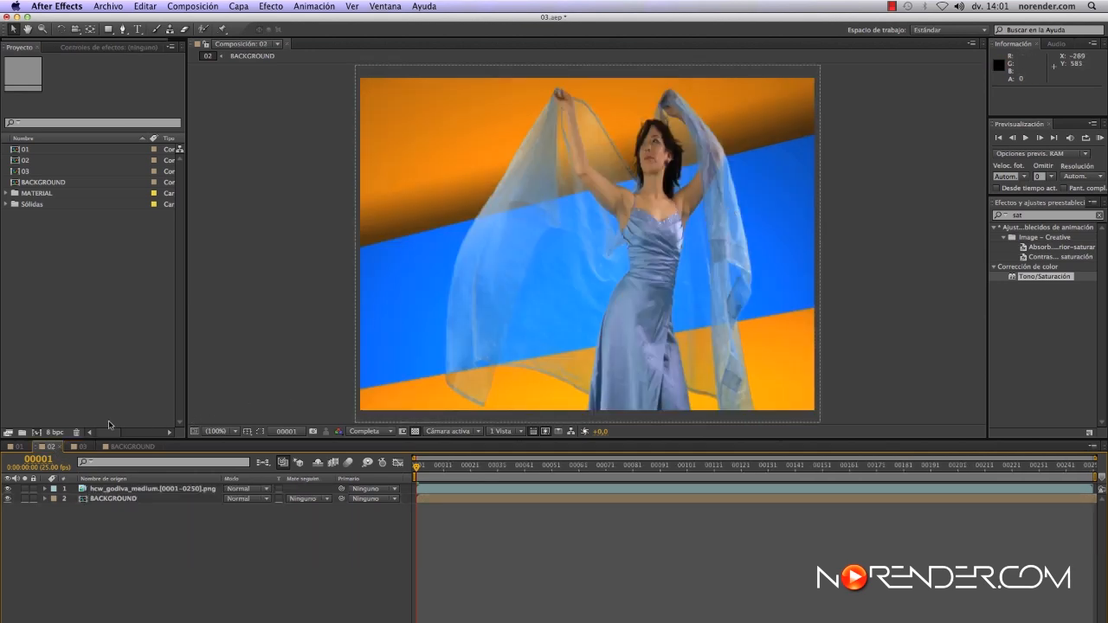
click(19, 446)
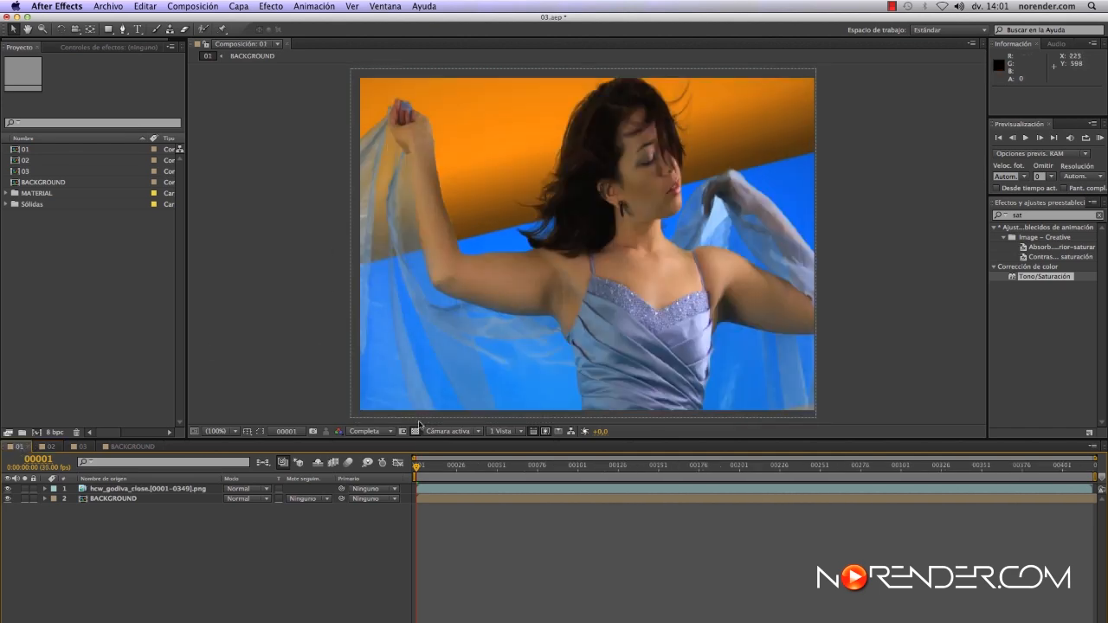